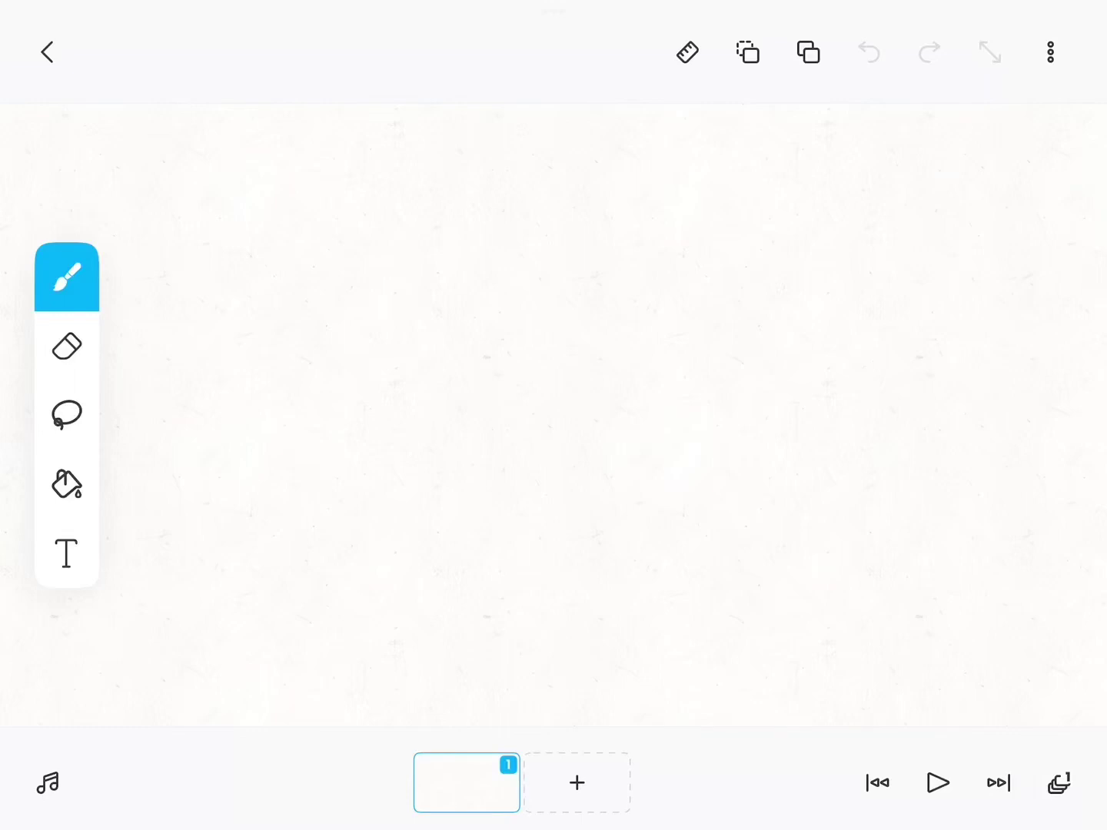
Handwrite the caption 'hooman' across the top of the frame.
drag(281, 127, 281, 225)
mouse_move(417, 195)
mouse_down()
mouse_move(454, 178)
mouse_move(495, 211)
mouse_up()
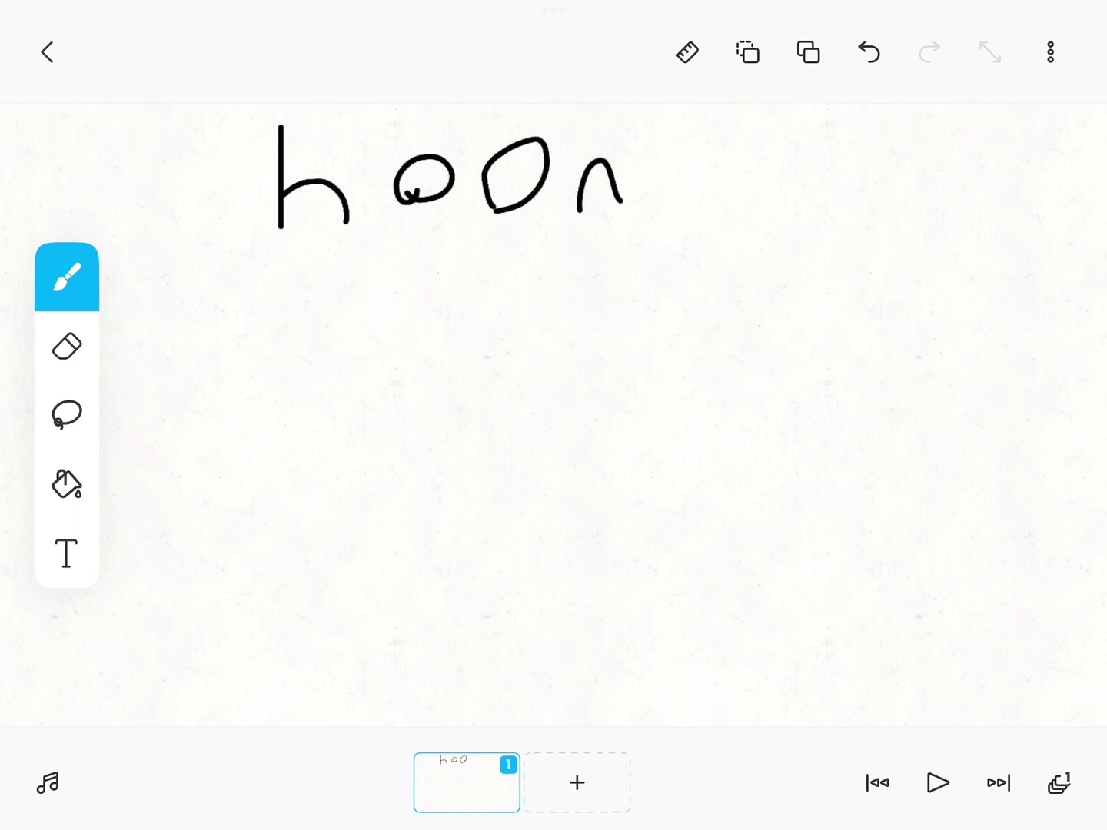
mouse_move(579, 211)
mouse_down()
mouse_move(685, 208)
mouse_move(778, 174)
mouse_move(817, 227)
mouse_move(948, 253)
mouse_up()
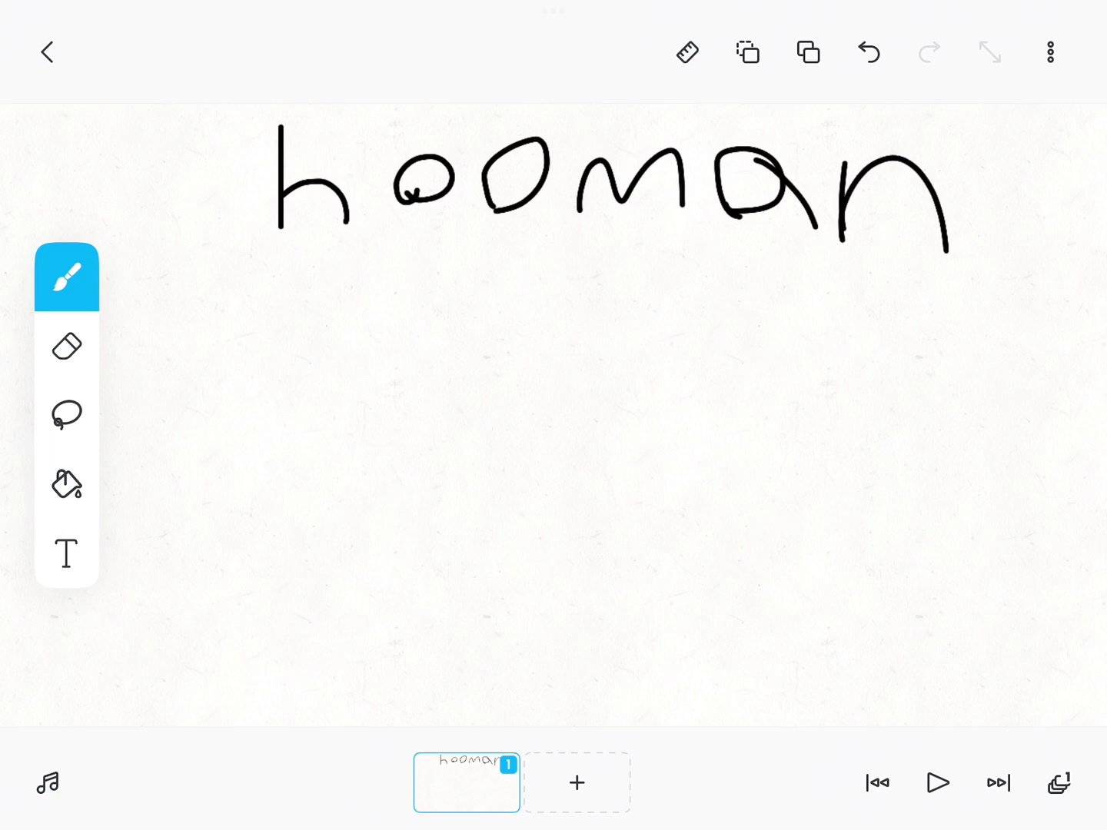
Draw a curved arrow sweeping down from the caption, then increase the brush size.
drag(975, 189, 930, 424)
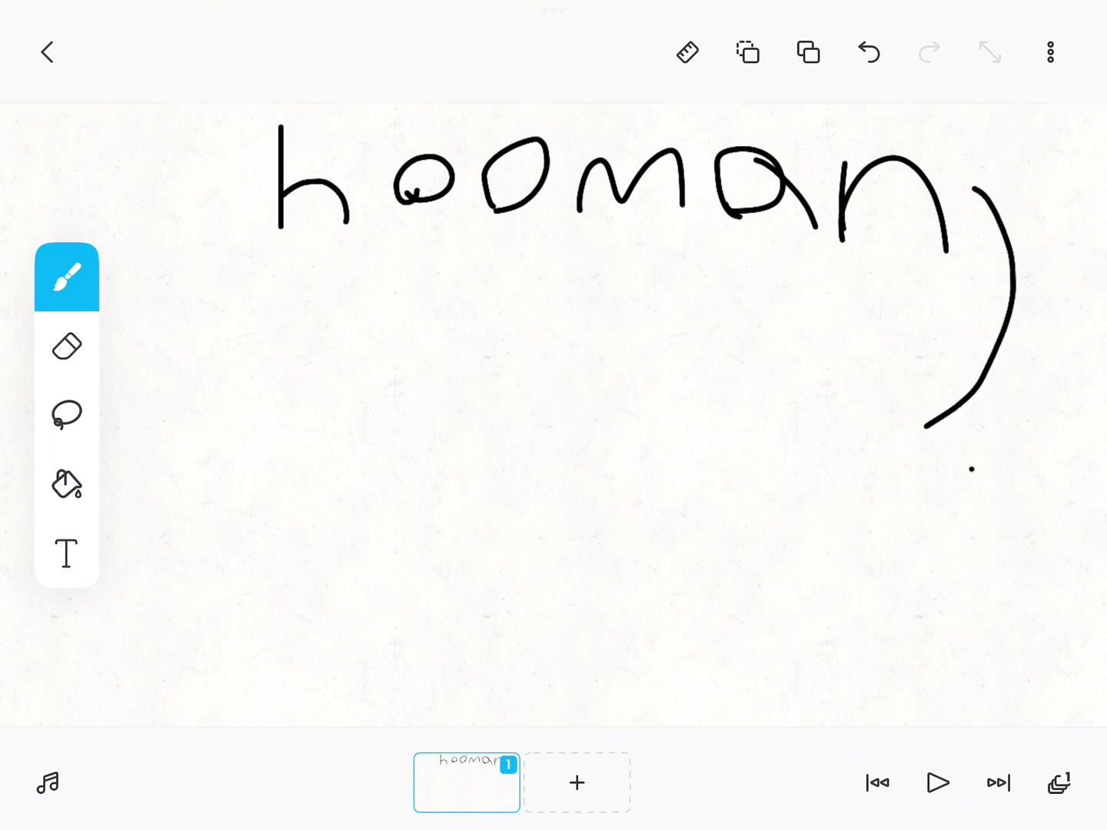
drag(972, 469, 939, 367)
click(67, 276)
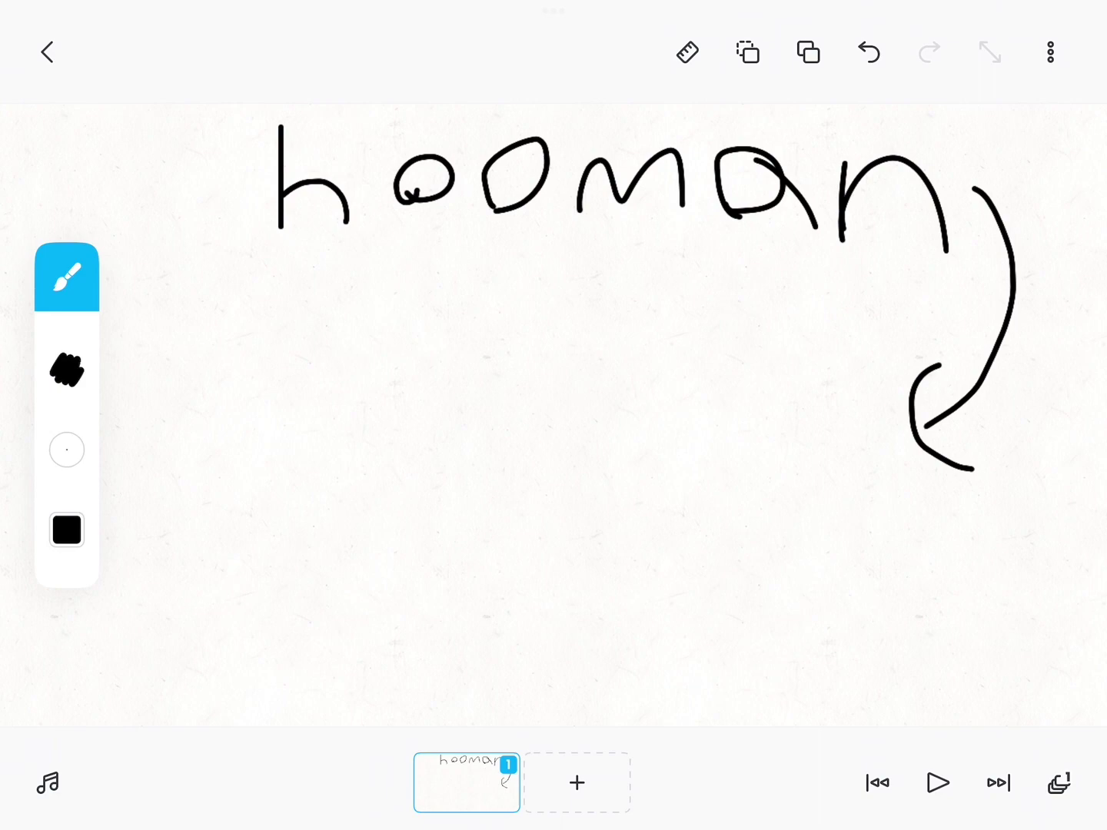
drag(67, 450, 66, 423)
scroll(779, 259, up, 3)
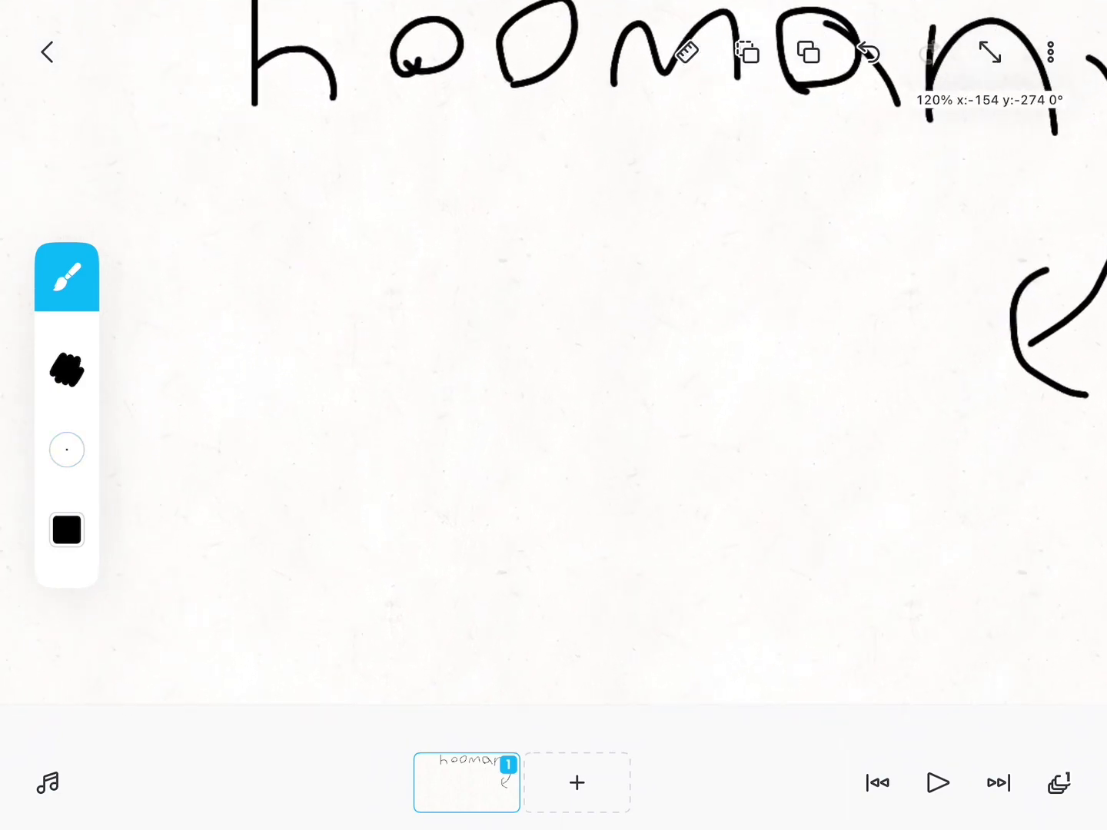
Draw a stick figure with legs, body, arms and head below the caption.
drag(467, 658, 611, 640)
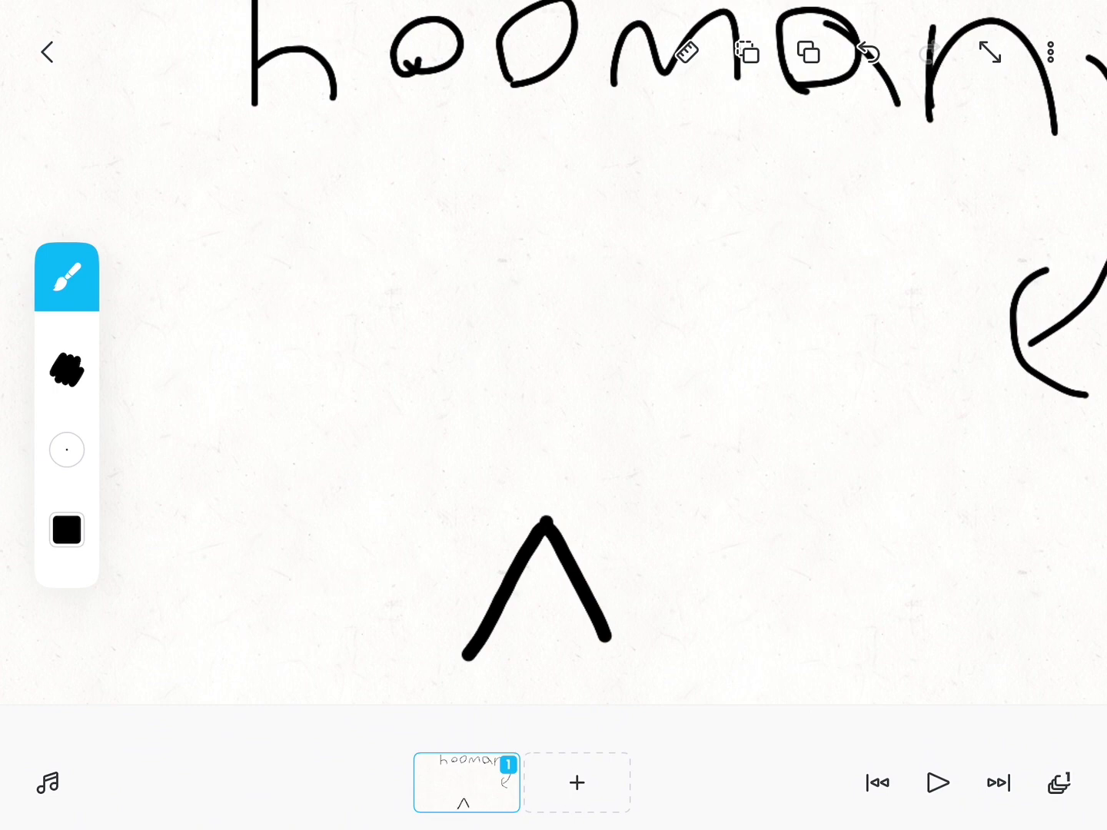
drag(546, 524, 538, 359)
drag(450, 448, 641, 423)
mouse_move(543, 364)
mouse_down()
mouse_move(480, 329)
mouse_move(528, 367)
mouse_up()
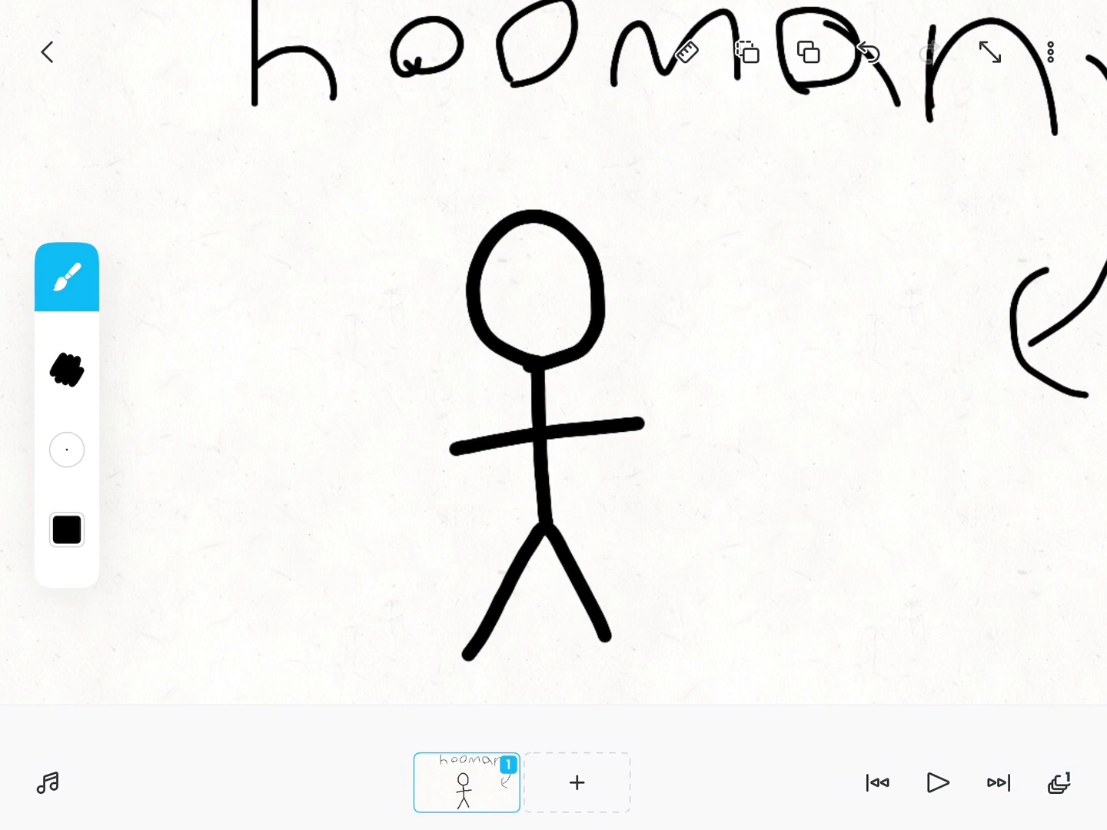
Add an arrow at the figure's head and a question mark, then erase the question mark.
mouse_move(303, 277)
mouse_down()
mouse_move(367, 311)
mouse_move(362, 253)
mouse_up()
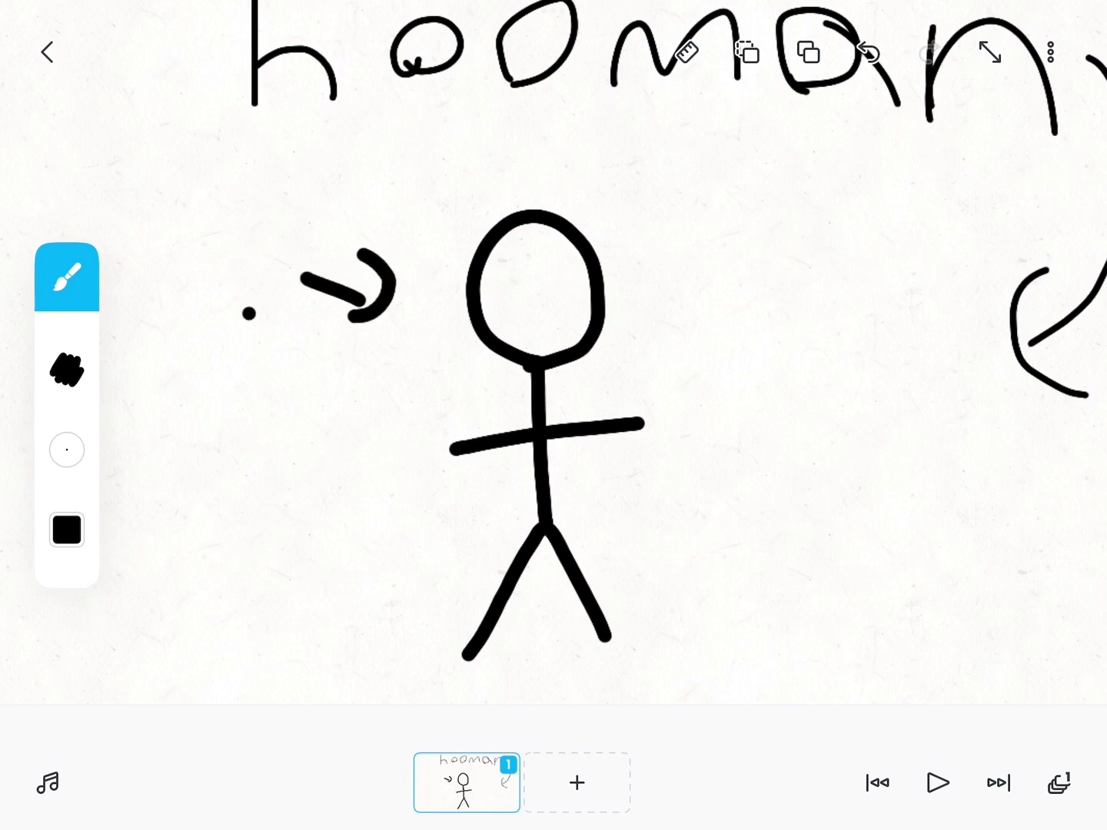
drag(249, 290, 232, 183)
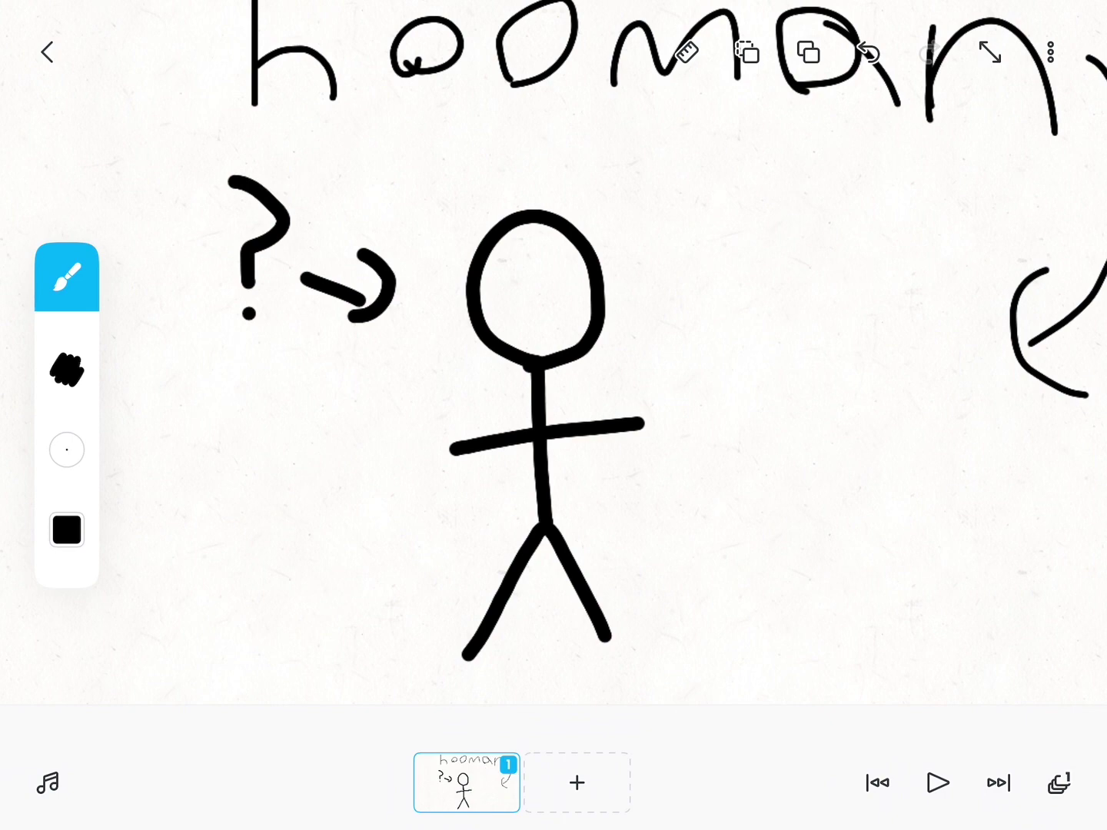
click(67, 277)
click(67, 346)
mouse_move(249, 313)
mouse_down()
mouse_move(269, 156)
mouse_move(330, 293)
mouse_move(381, 338)
mouse_move(354, 208)
mouse_up()
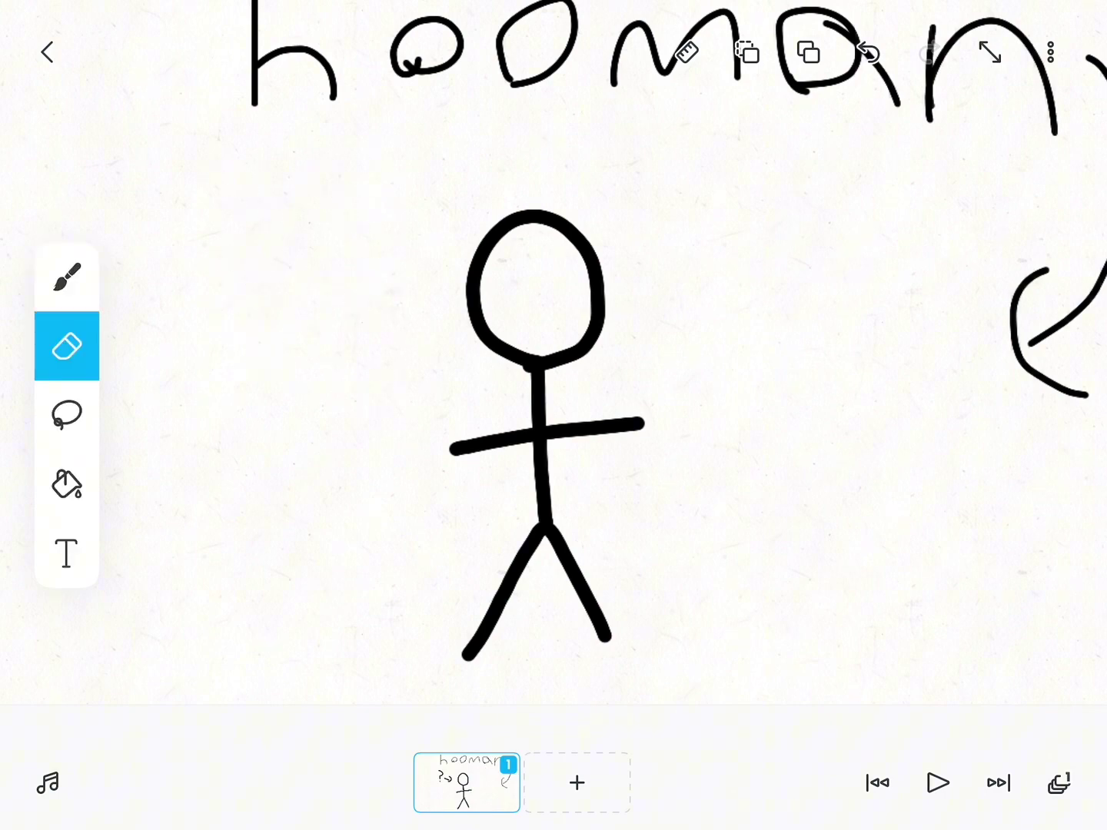
Adjust the eraser opacity and wipe out the stick figure.
click(67, 346)
drag(66, 482, 173, 717)
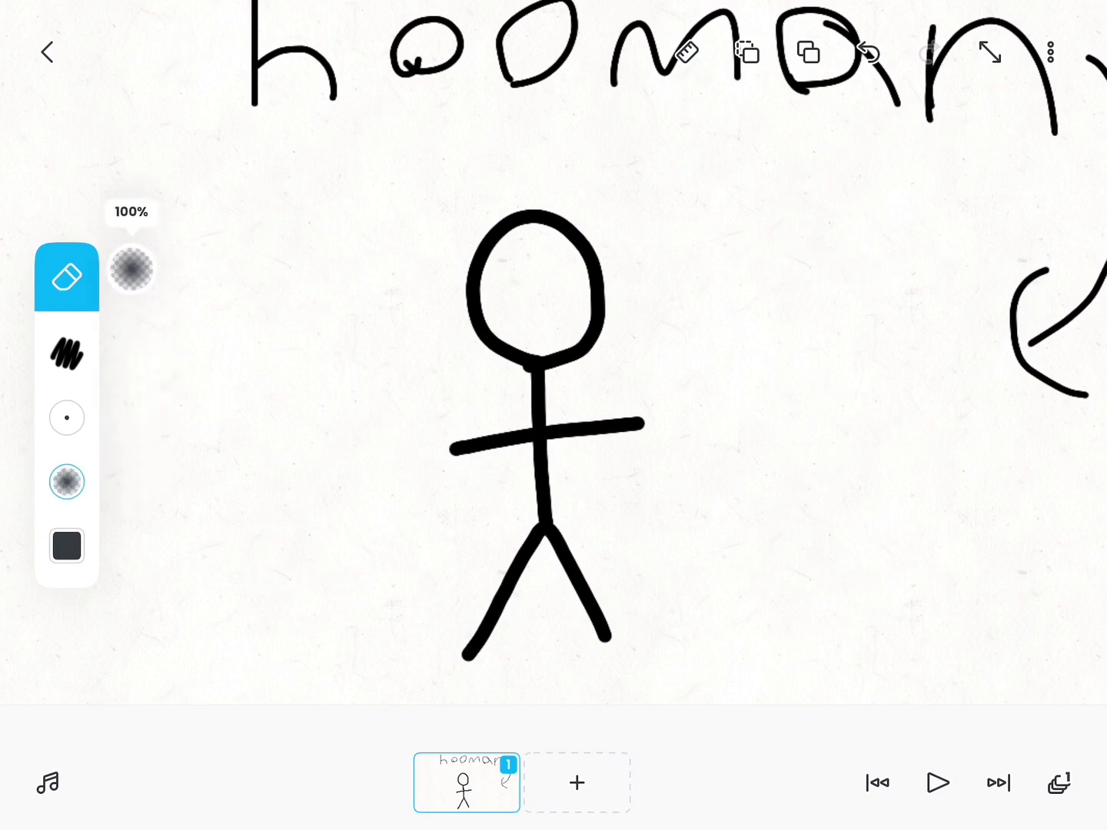
mouse_move(484, 260)
mouse_down()
mouse_move(497, 506)
mouse_move(484, 683)
mouse_move(473, 613)
mouse_move(520, 316)
mouse_move(571, 273)
mouse_move(649, 258)
mouse_up()
Brush a bent two-segment arm with two forearm ribs and three upper-arm ticks.
click(67, 277)
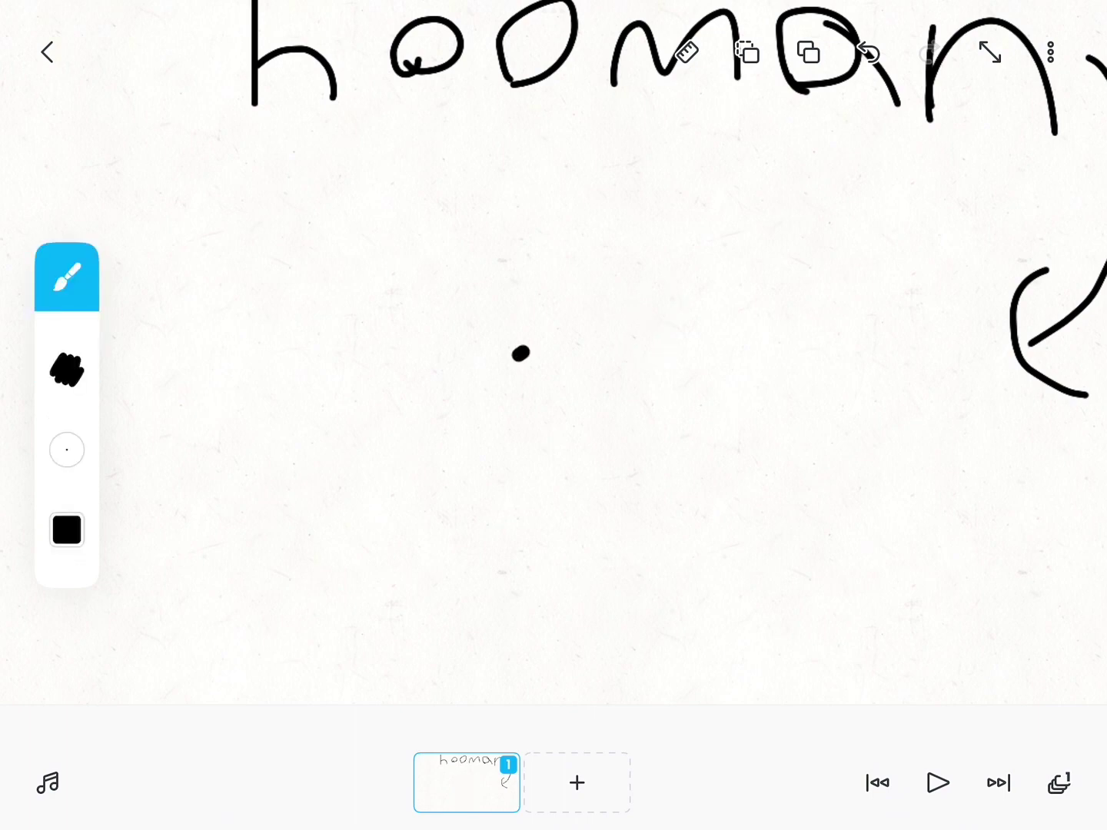
mouse_move(521, 353)
mouse_down()
mouse_move(437, 393)
mouse_move(407, 428)
mouse_move(404, 524)
mouse_up()
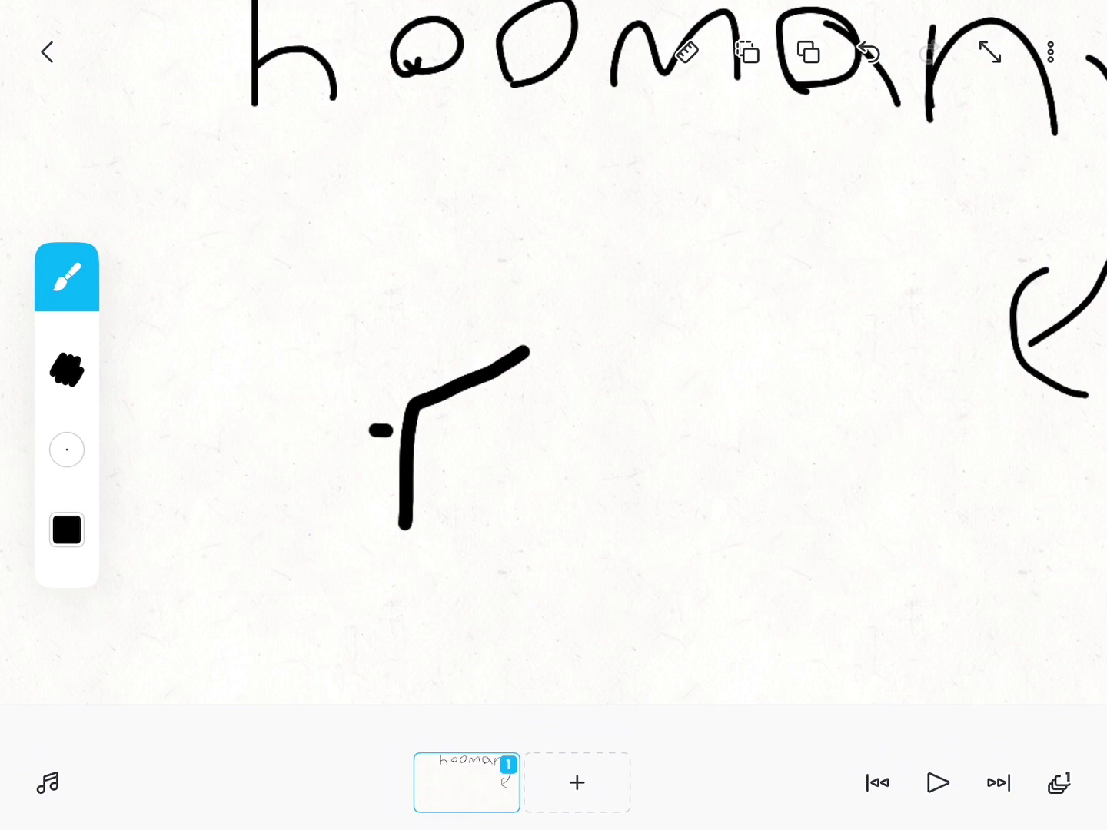
drag(374, 430, 448, 430)
drag(376, 471, 440, 474)
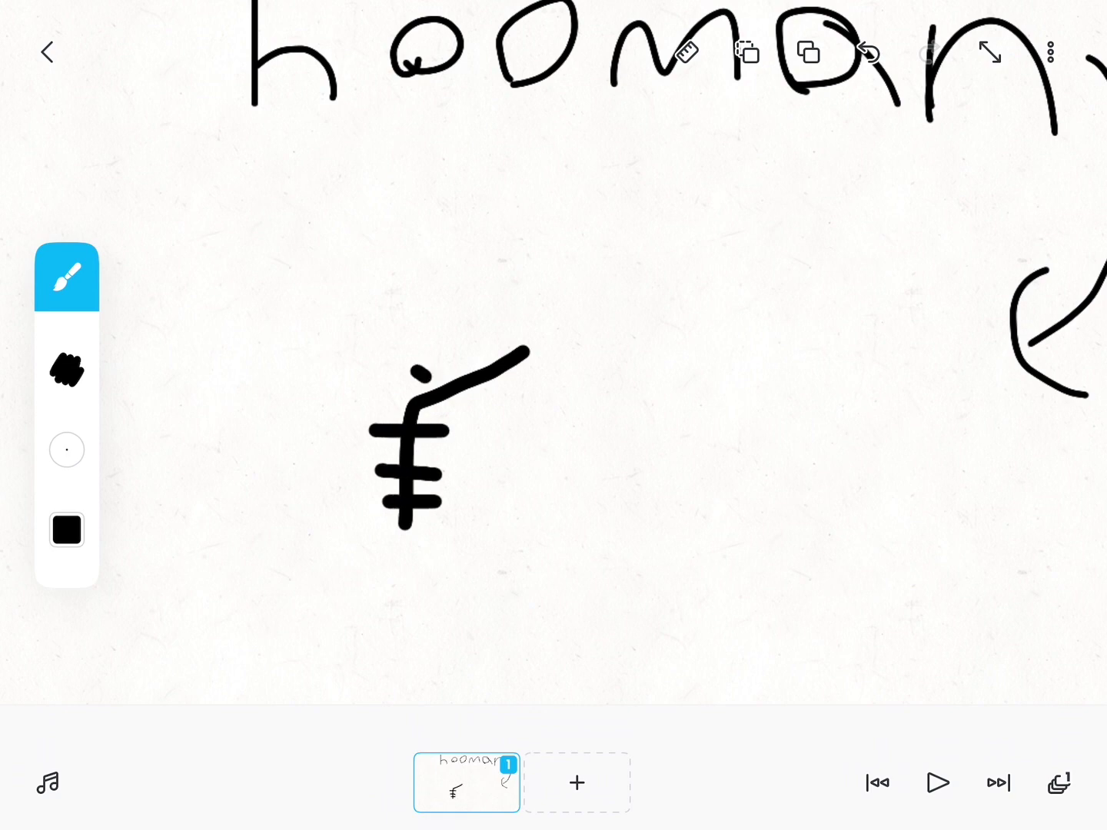
drag(415, 370, 465, 420)
drag(464, 350, 493, 389)
drag(491, 321, 514, 356)
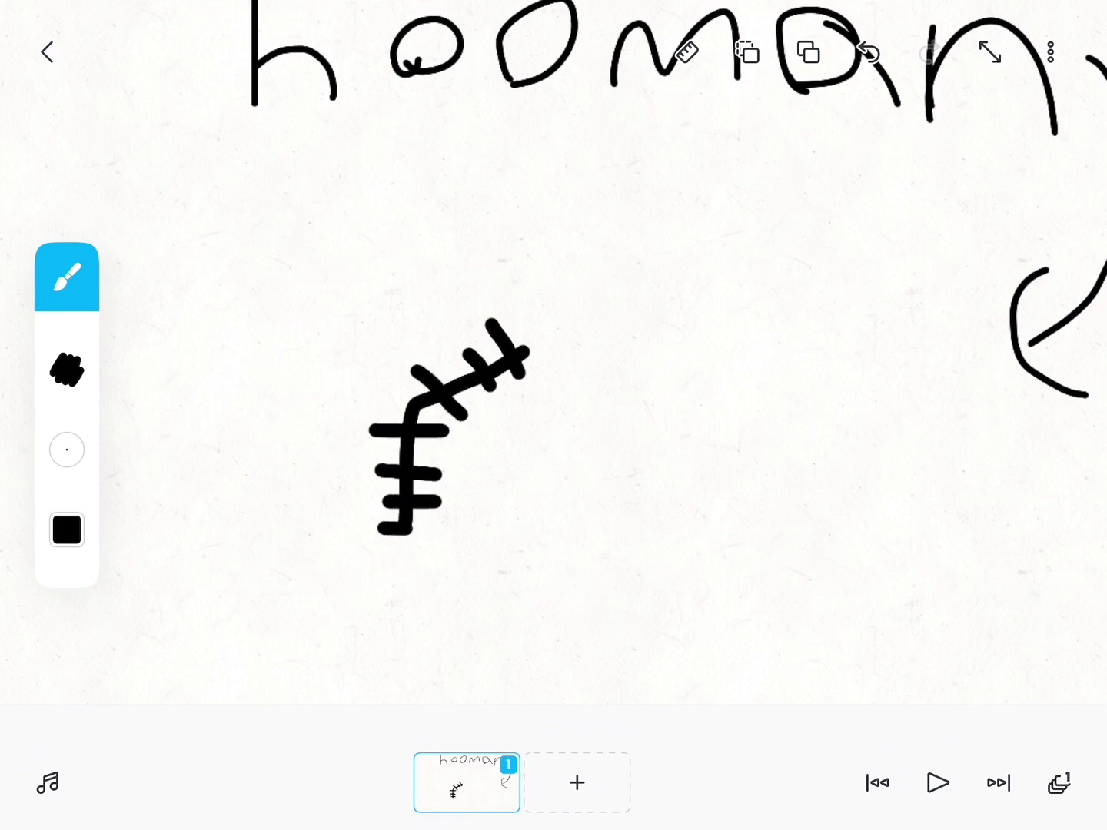
Draw a clawed hand with fingers at the arm's base, plus a stroke to its right.
mouse_move(406, 530)
mouse_down()
mouse_move(436, 554)
mouse_move(391, 566)
mouse_up()
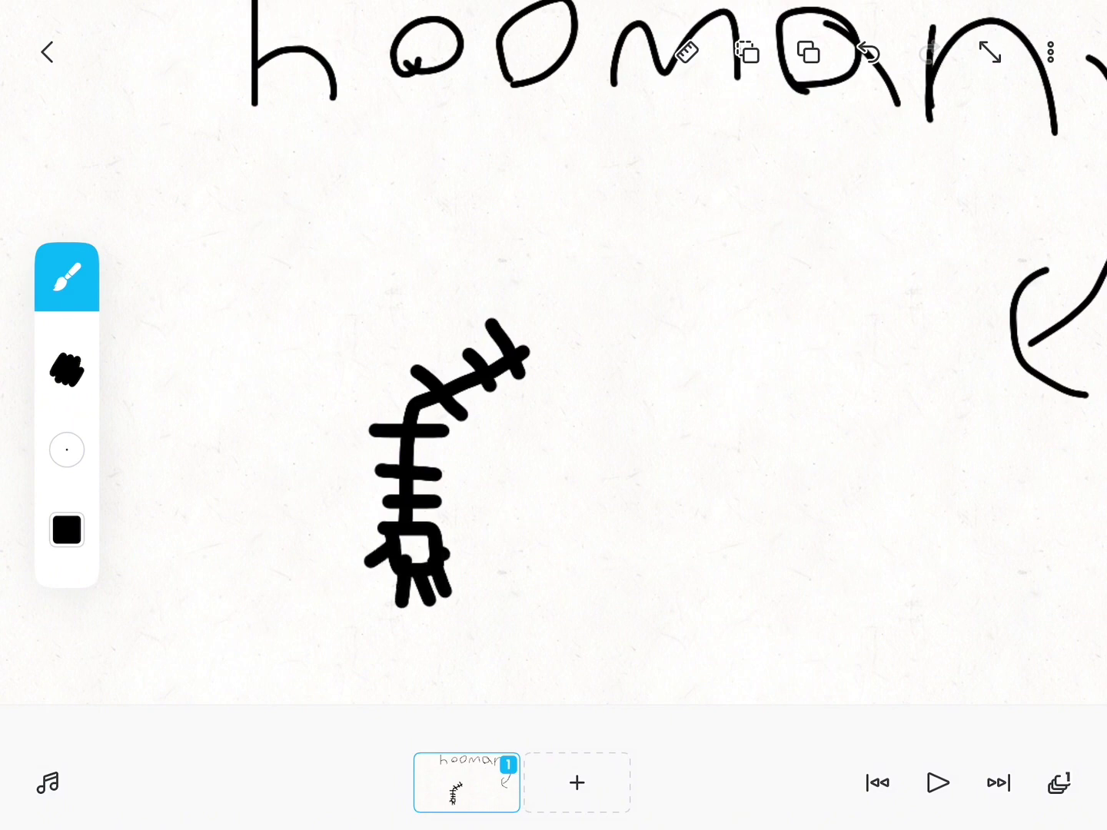
drag(433, 554, 471, 589)
drag(709, 307, 632, 245)
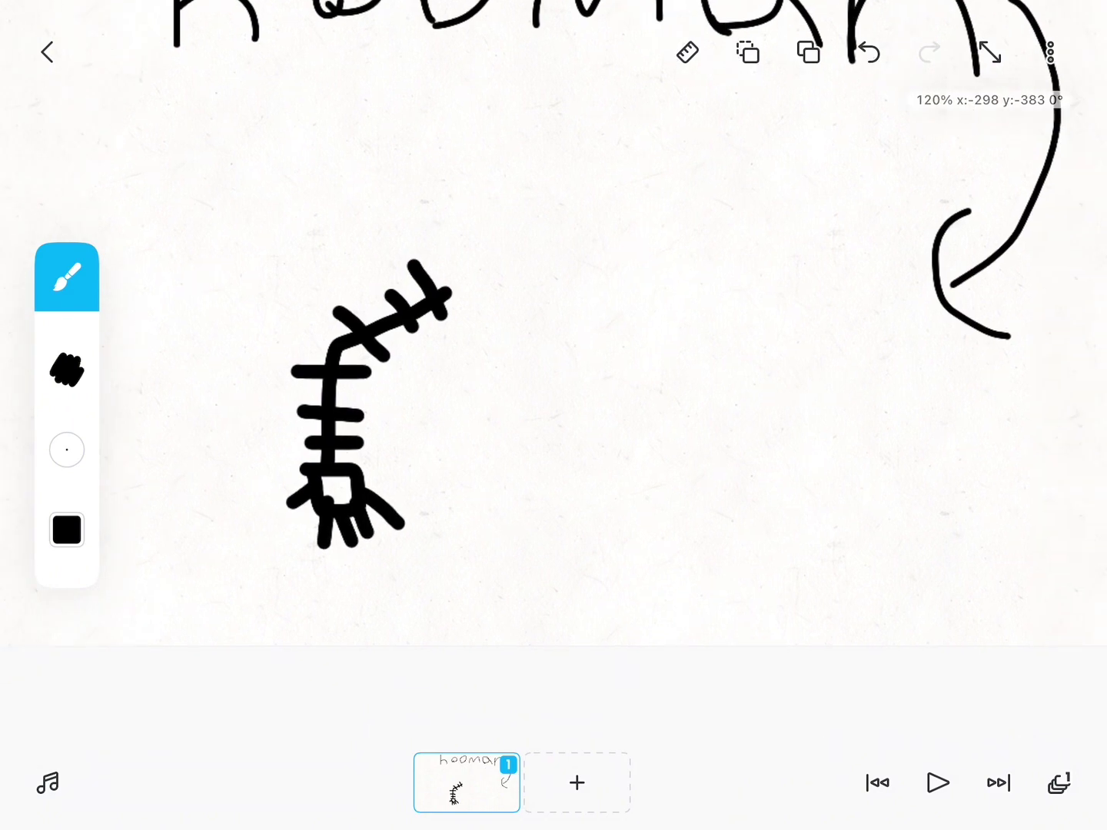
drag(585, 289, 704, 334)
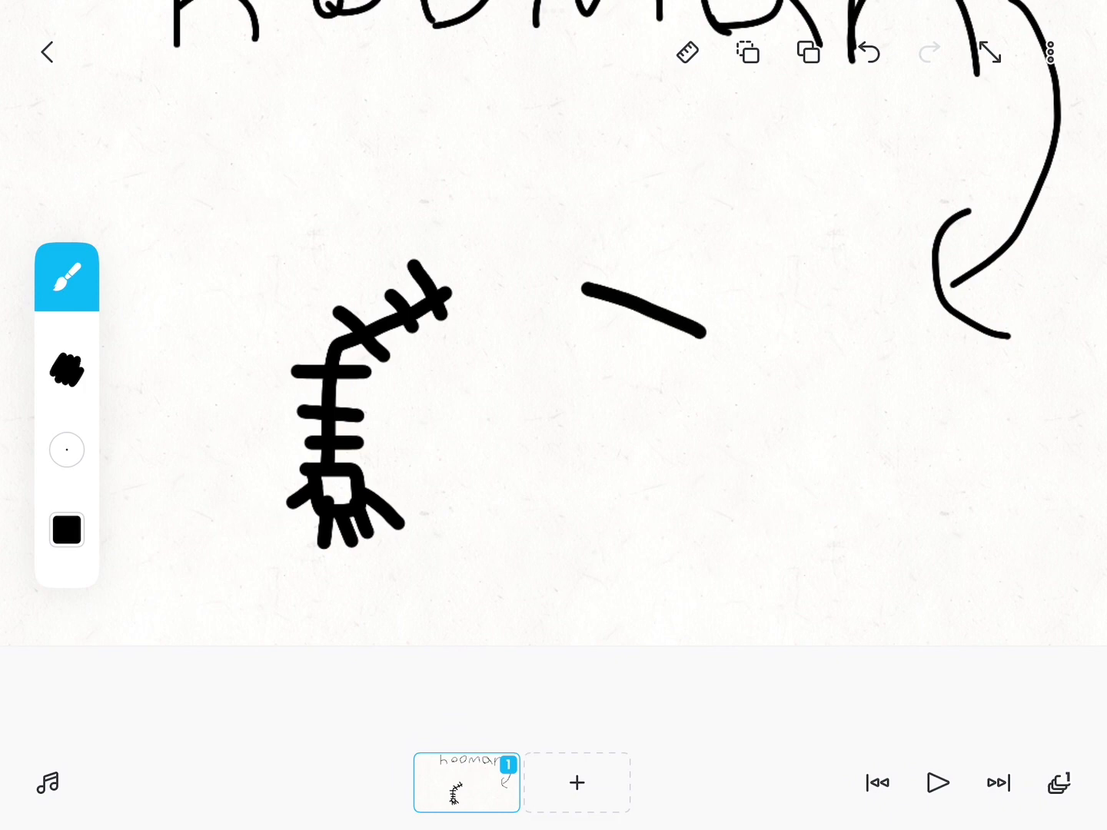
Undo the stray stroke, then lasso, duplicate and drag a copy of the arm right.
click(867, 52)
click(67, 277)
click(67, 415)
drag(225, 596, 450, 182)
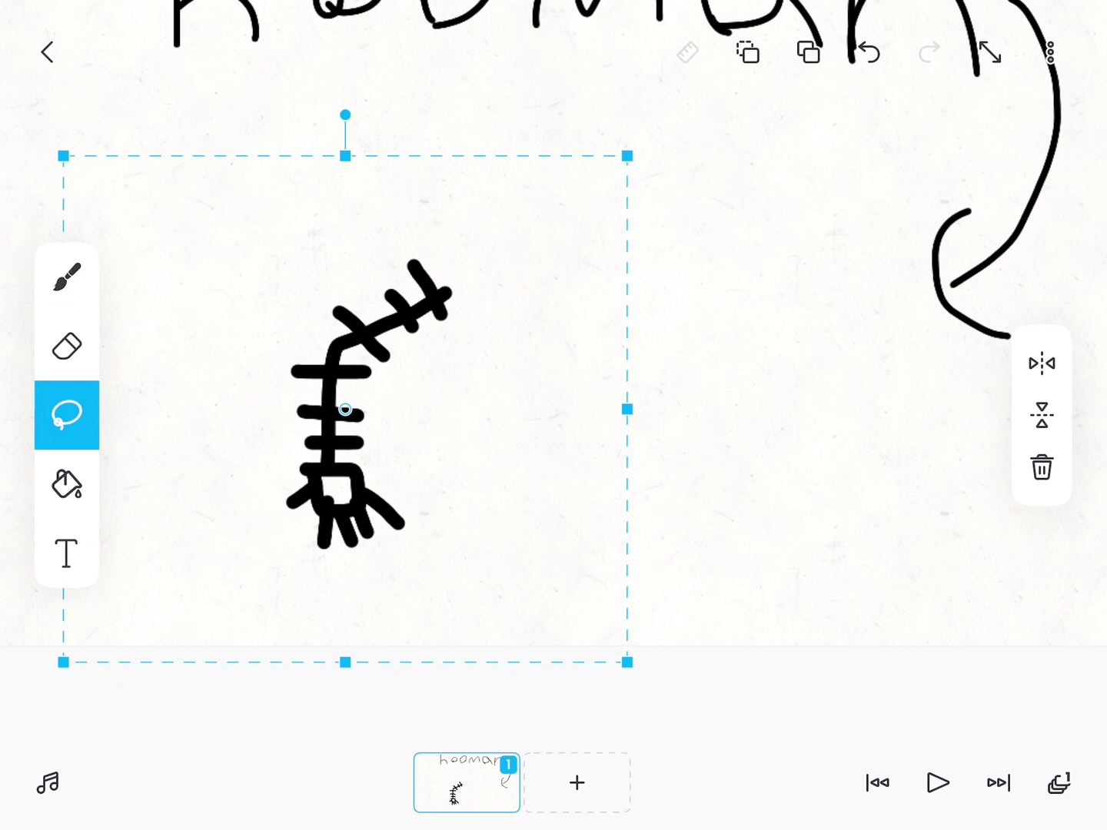
click(809, 53)
drag(345, 406, 687, 399)
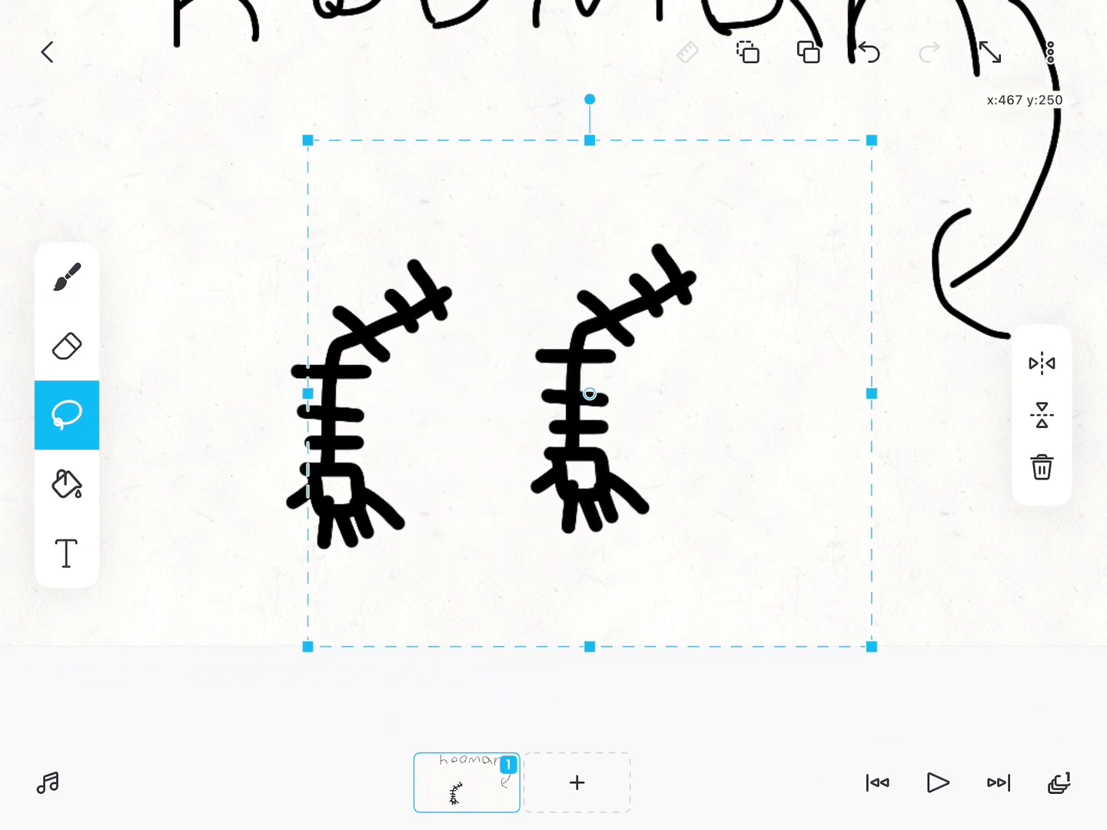
Mirror the copied arm horizontally, then select both arms and raise them slightly.
click(1042, 363)
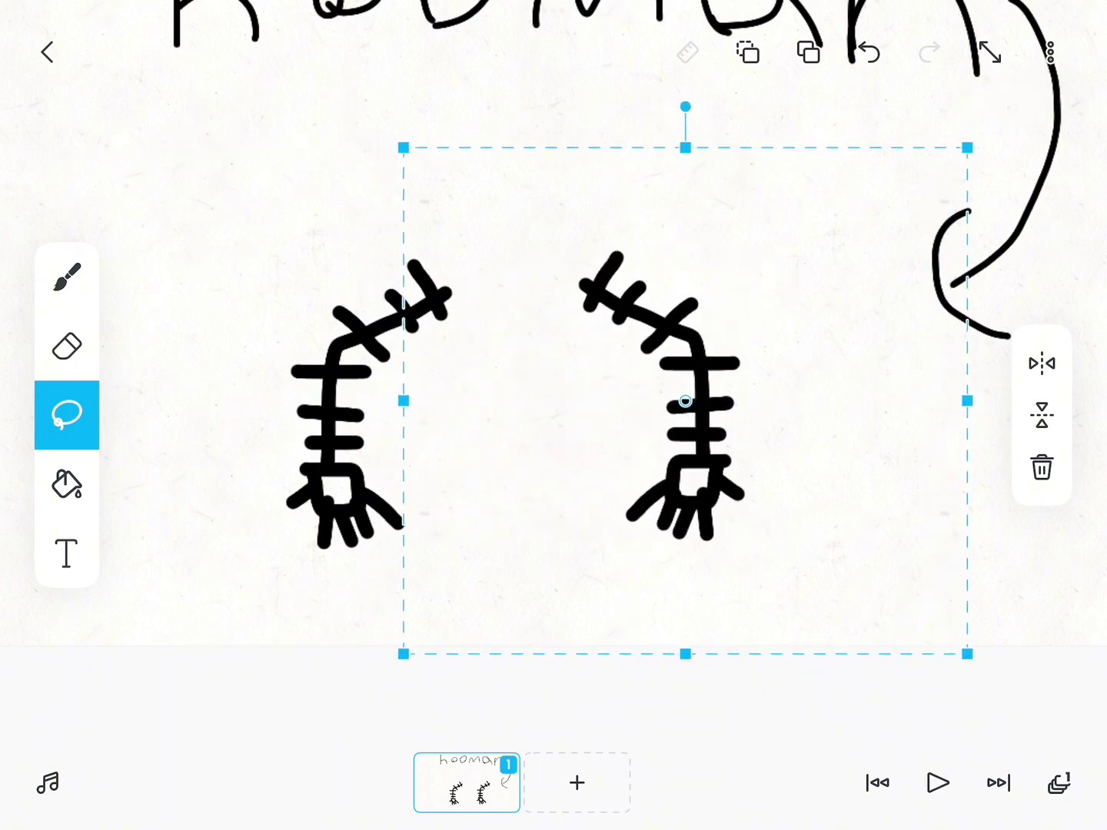
drag(686, 399, 700, 400)
click(519, 649)
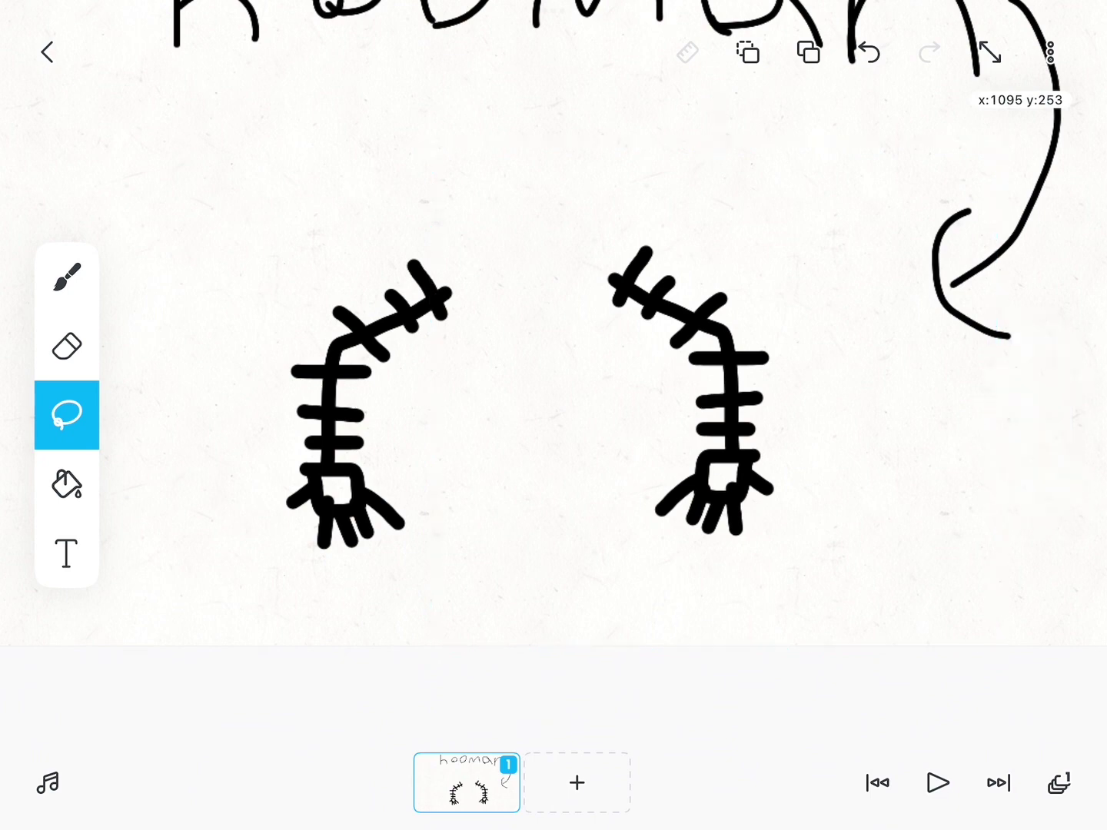
scroll(554, 389, down, 2)
drag(251, 593, 778, 302)
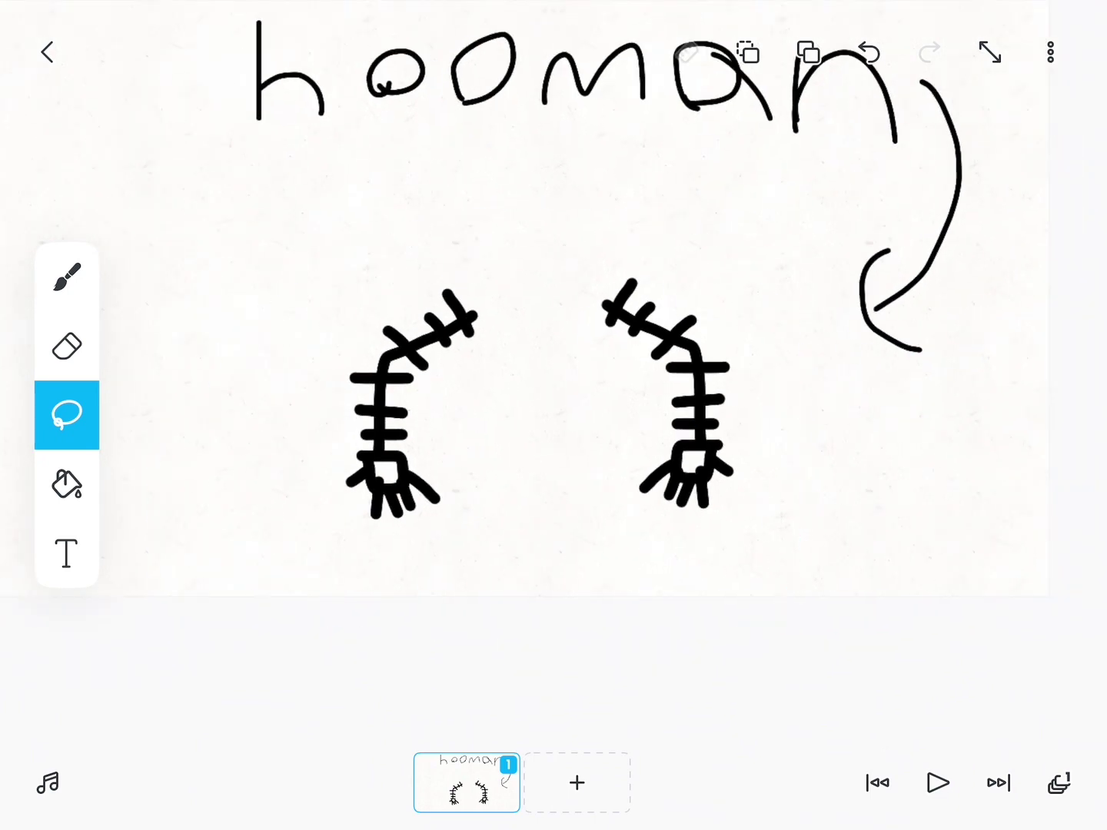
drag(475, 398, 476, 346)
click(519, 649)
scroll(554, 346, up, 2)
click(67, 277)
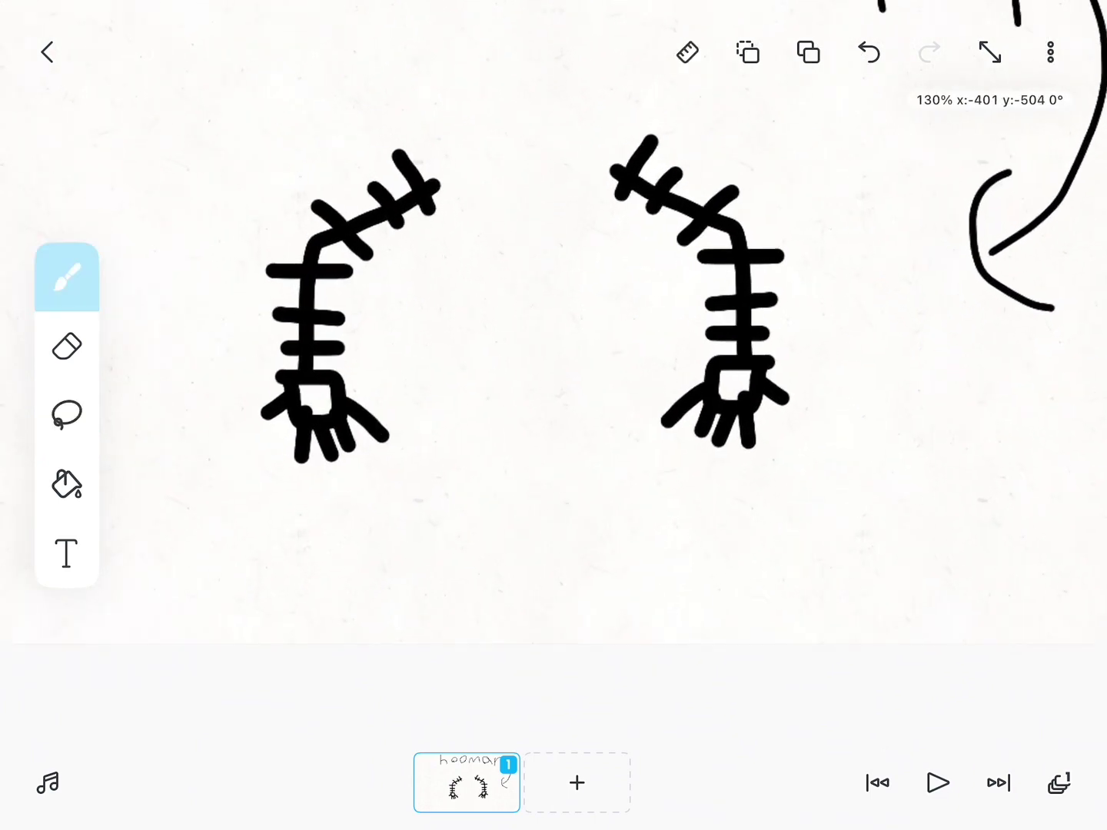
Draw left and right legs ending in feet with zigzag toes.
drag(461, 407, 466, 580)
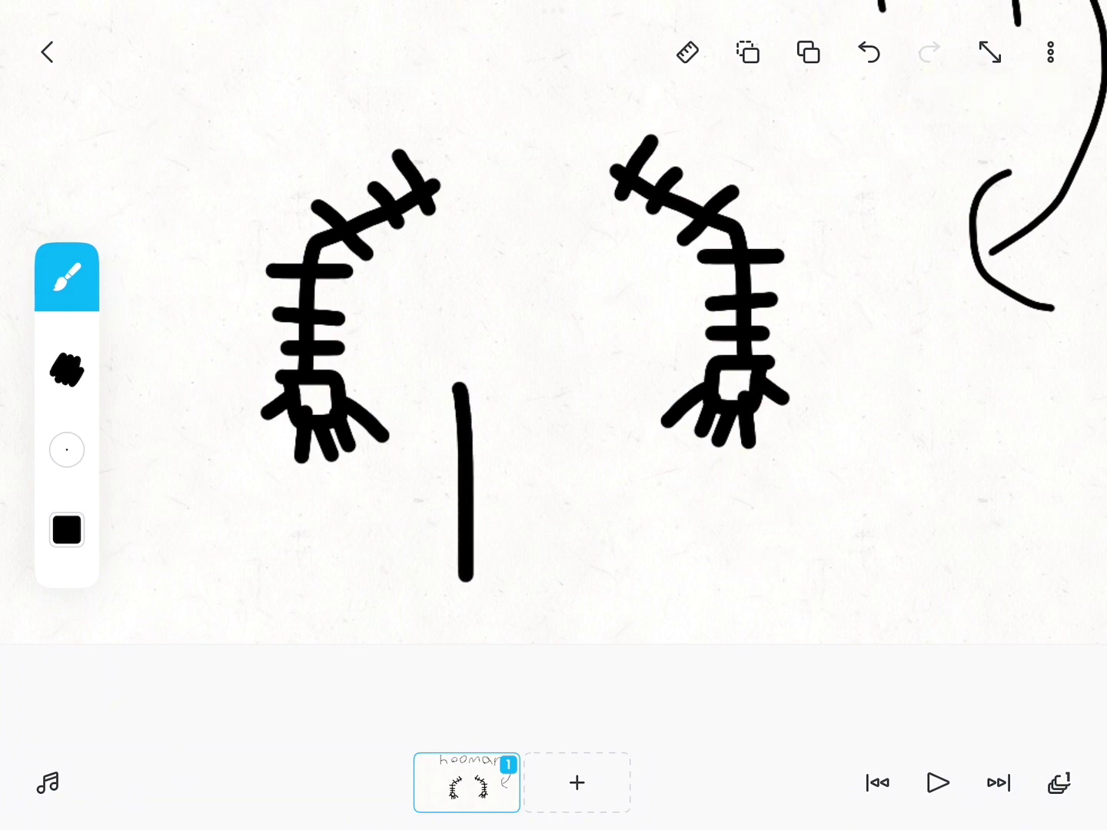
scroll(467, 519, up, 4)
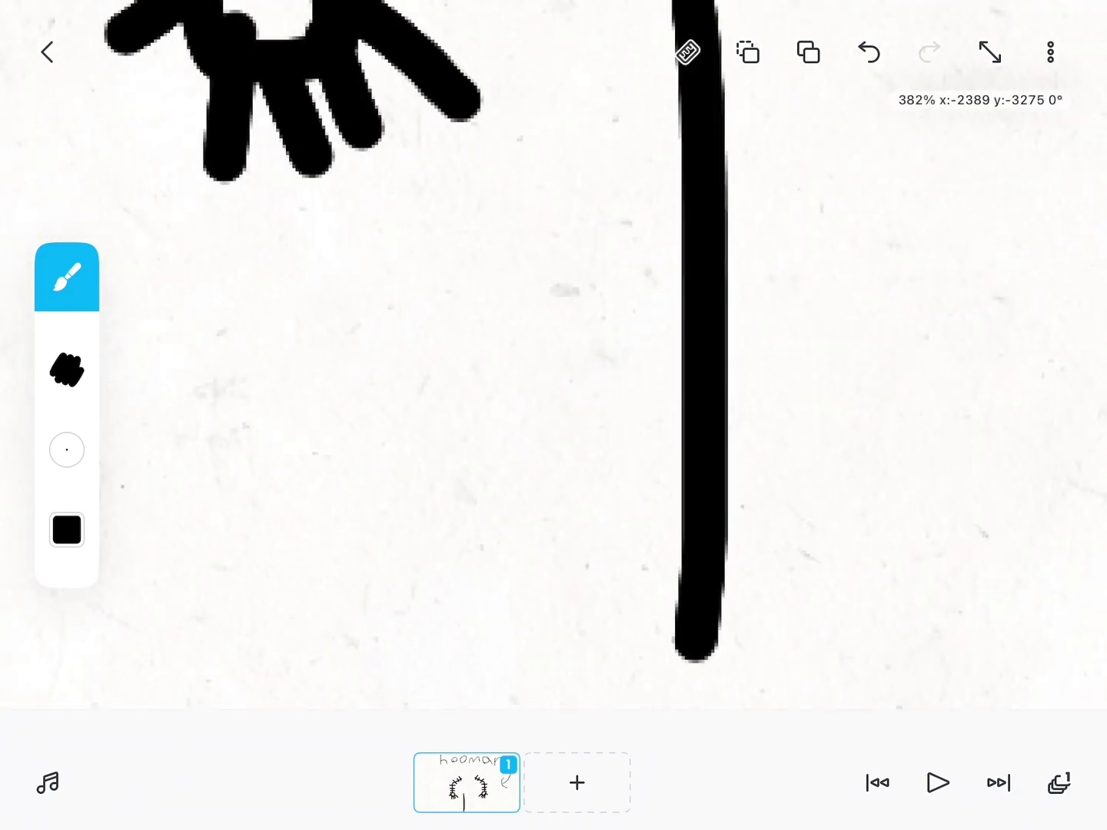
mouse_move(697, 648)
mouse_down()
mouse_move(363, 658)
mouse_move(476, 596)
mouse_move(346, 554)
mouse_move(502, 520)
mouse_move(311, 471)
mouse_move(610, 428)
mouse_move(692, 427)
mouse_up()
scroll(554, 346, down, 3)
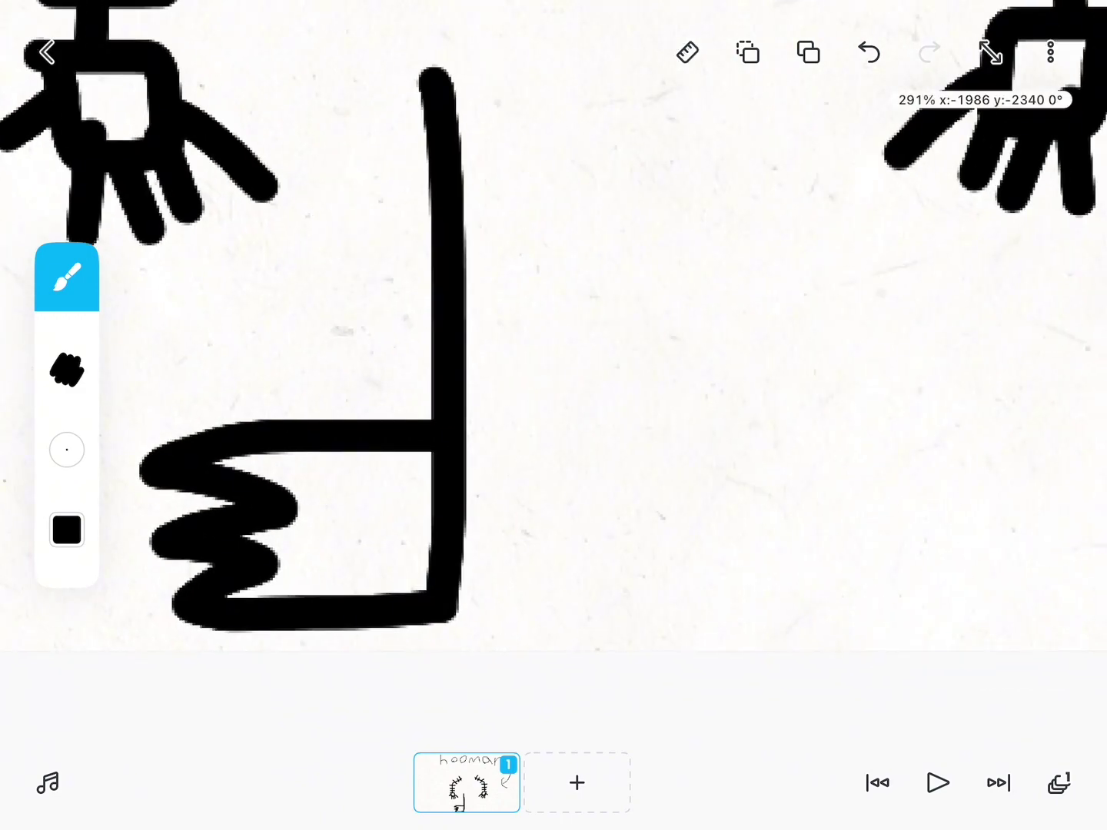
scroll(555, 346, down, 2)
mouse_move(603, 212)
mouse_down()
mouse_move(607, 652)
mouse_move(830, 640)
mouse_move(762, 597)
mouse_move(843, 570)
mouse_move(843, 516)
mouse_move(640, 480)
mouse_up()
scroll(691, 562, up, 8)
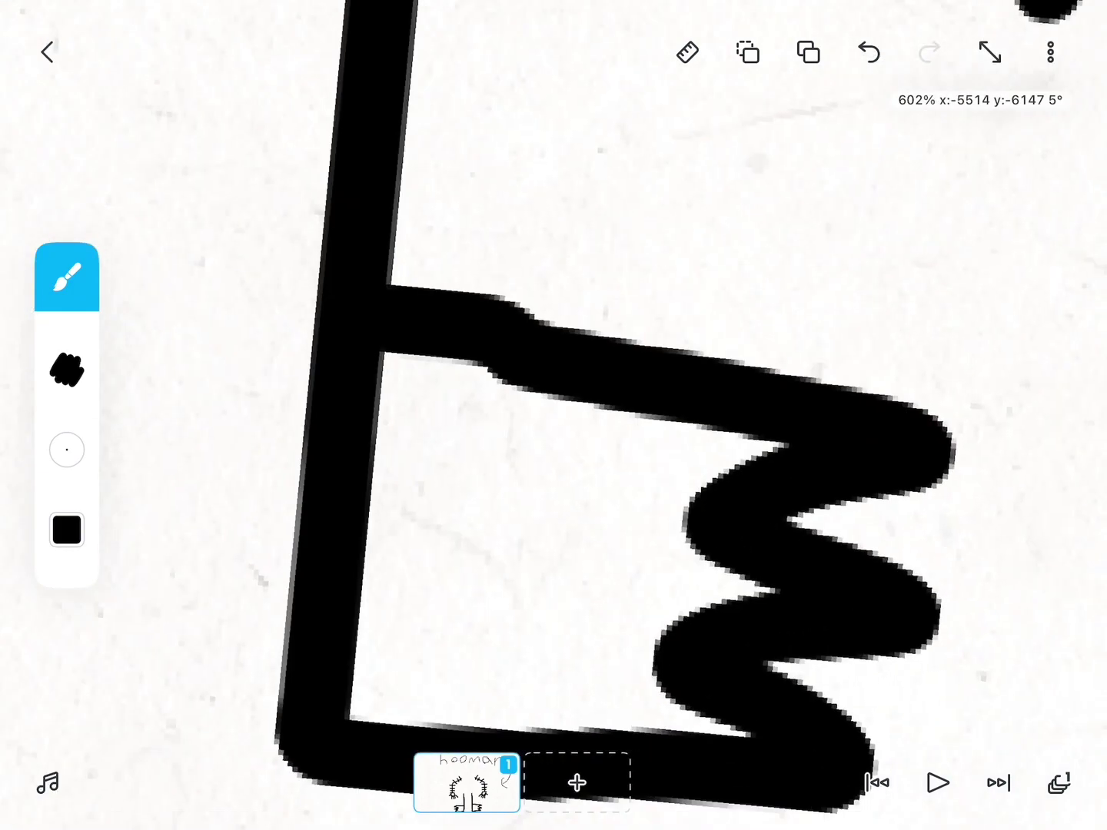
Dab over the gaps in both feet's zigzag toes to fill them in.
click(883, 523)
click(857, 688)
click(830, 246)
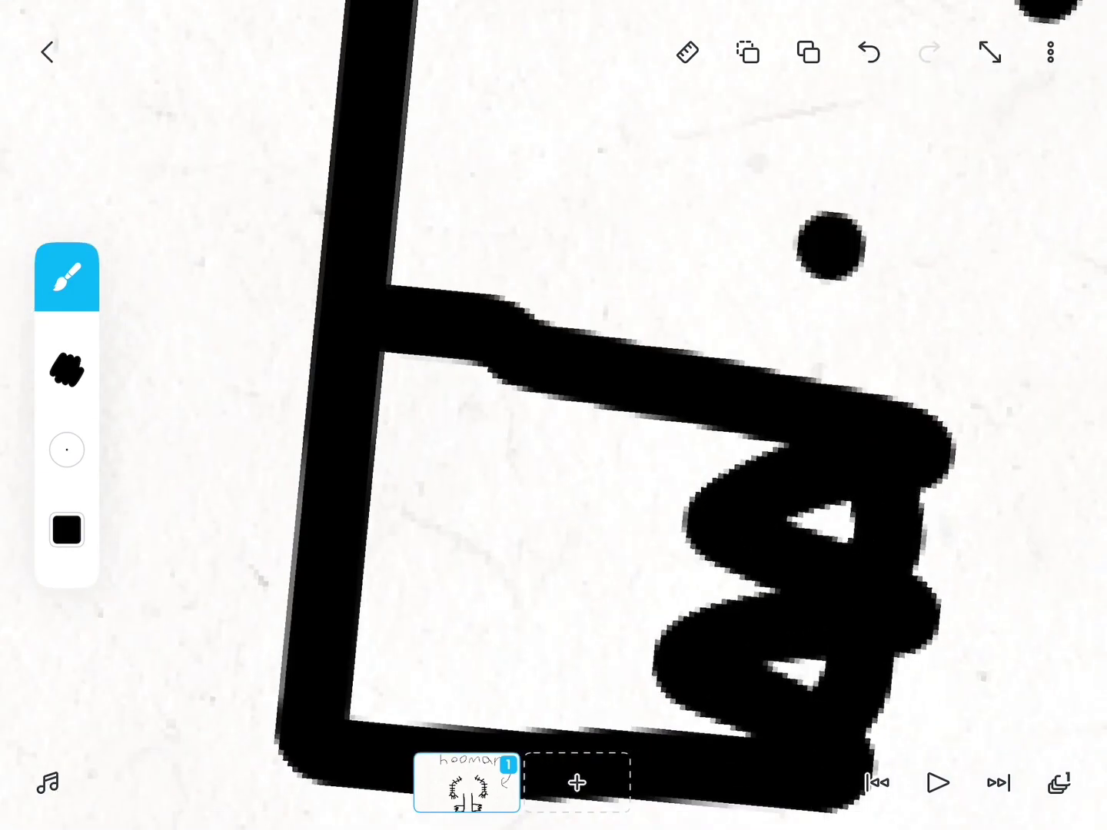
scroll(692, 432, down, 5)
scroll(216, 476, up, 6)
drag(519, 423, 528, 488)
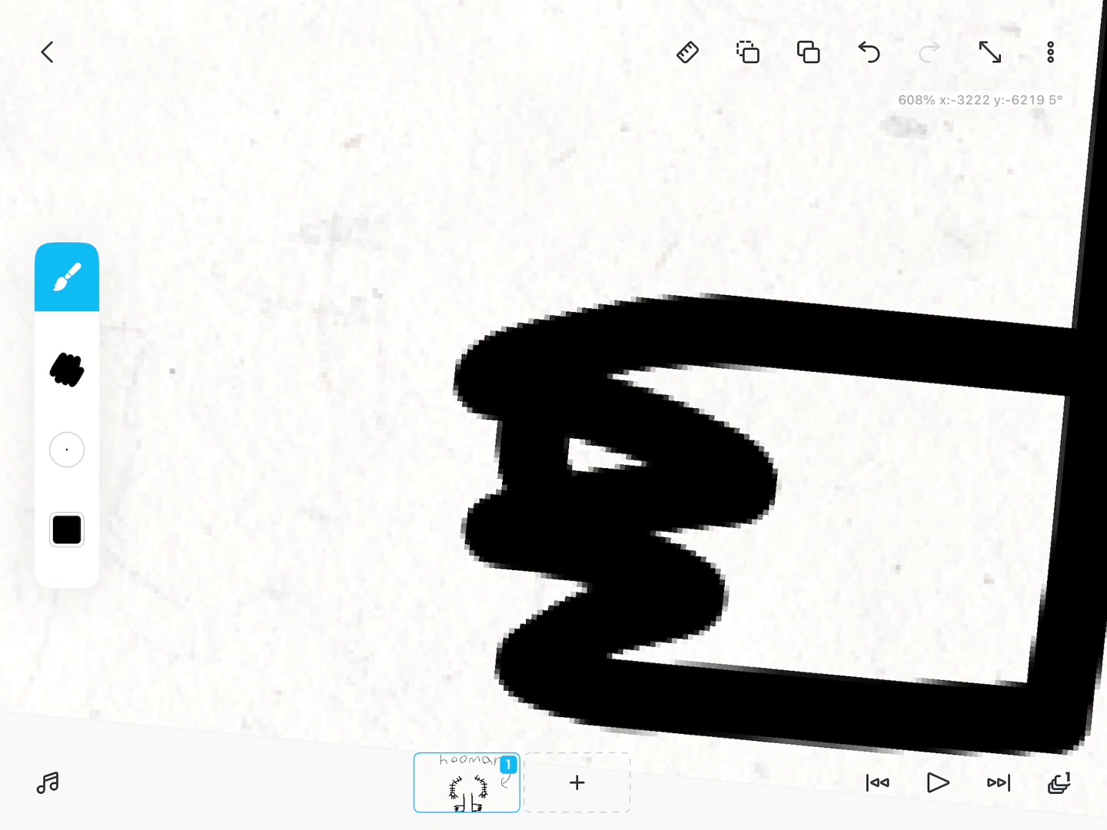
drag(524, 567, 528, 635)
click(760, 240)
scroll(692, 390, down, 6)
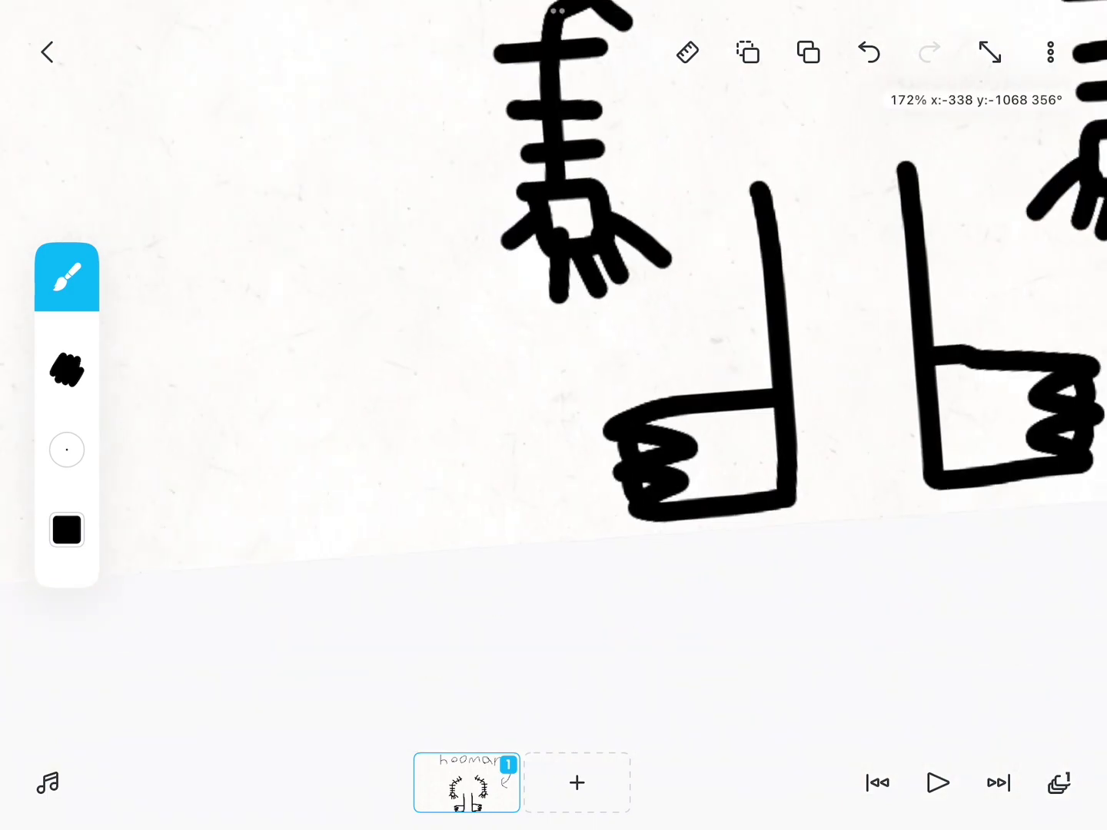
scroll(606, 389, down, 2)
scroll(554, 389, up, 2)
scroll(553, 389, up, 1)
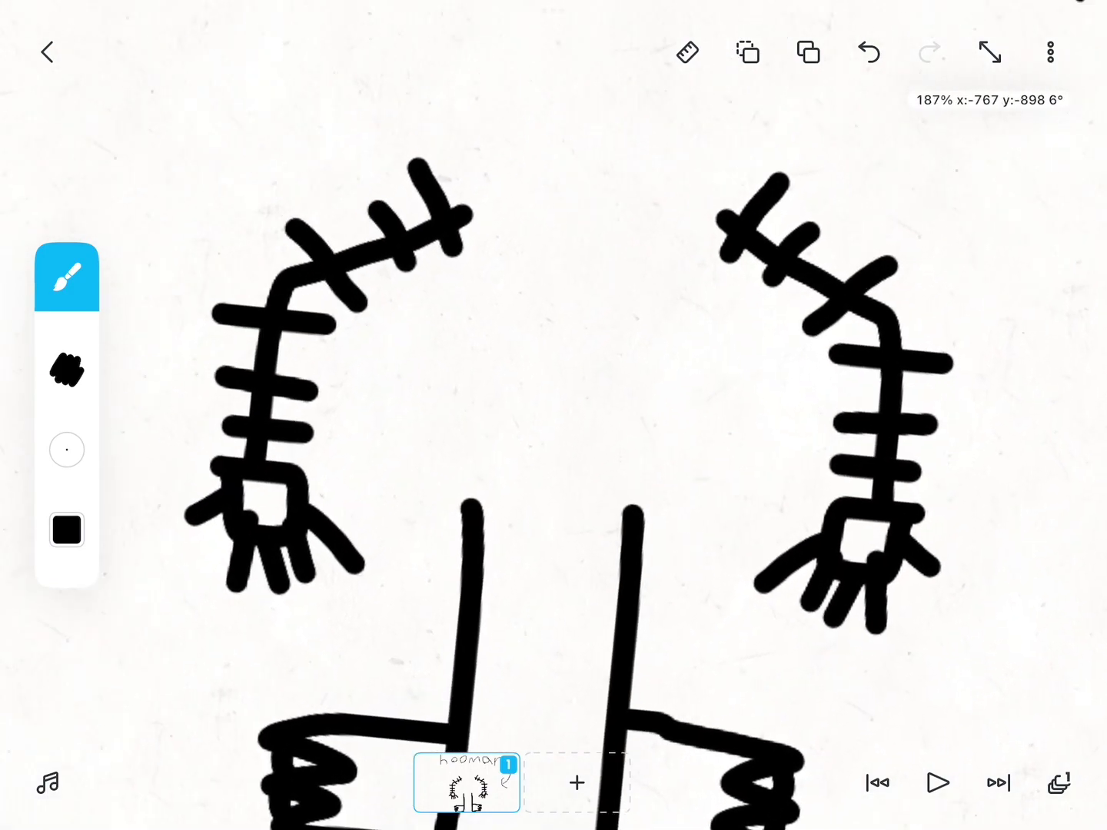
scroll(554, 389, up, 3)
Draw a hip line and trapezoid torso, with an arched chest plate holding an oval.
drag(470, 613, 722, 584)
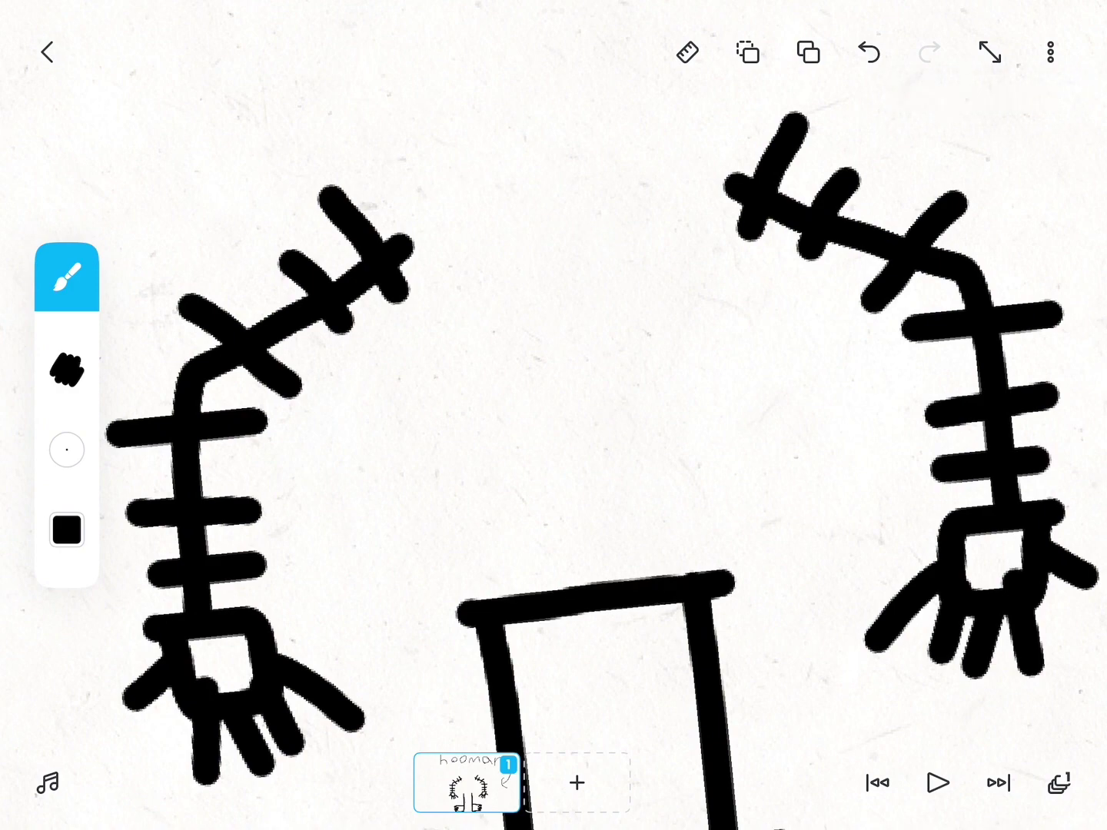
mouse_move(473, 588)
mouse_down()
mouse_move(414, 237)
mouse_move(718, 177)
mouse_move(746, 285)
mouse_move(726, 575)
mouse_up()
scroll(554, 389, down, 3)
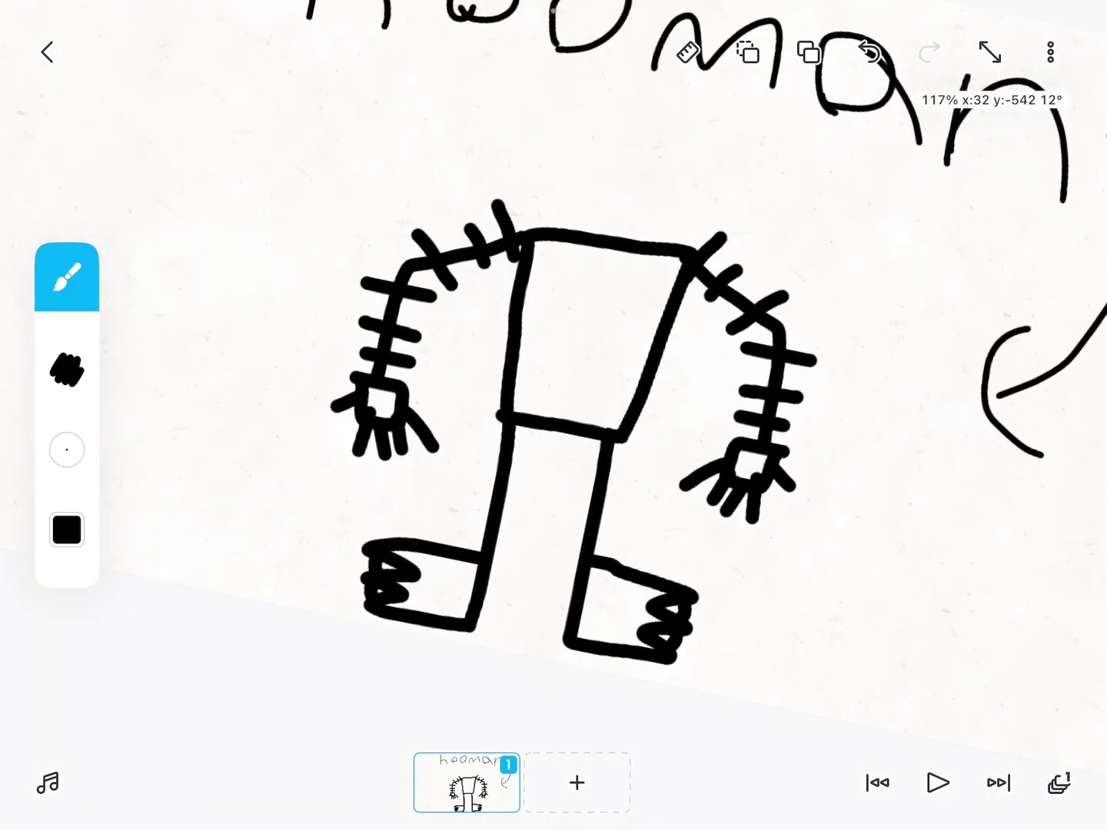
scroll(553, 389, up, 5)
mouse_move(363, 602)
mouse_down()
mouse_move(596, 632)
mouse_move(601, 398)
mouse_move(381, 432)
mouse_move(356, 601)
mouse_up()
mouse_move(484, 497)
mouse_down()
mouse_move(449, 380)
mouse_move(545, 390)
mouse_move(489, 502)
mouse_up()
scroll(554, 389, down, 2)
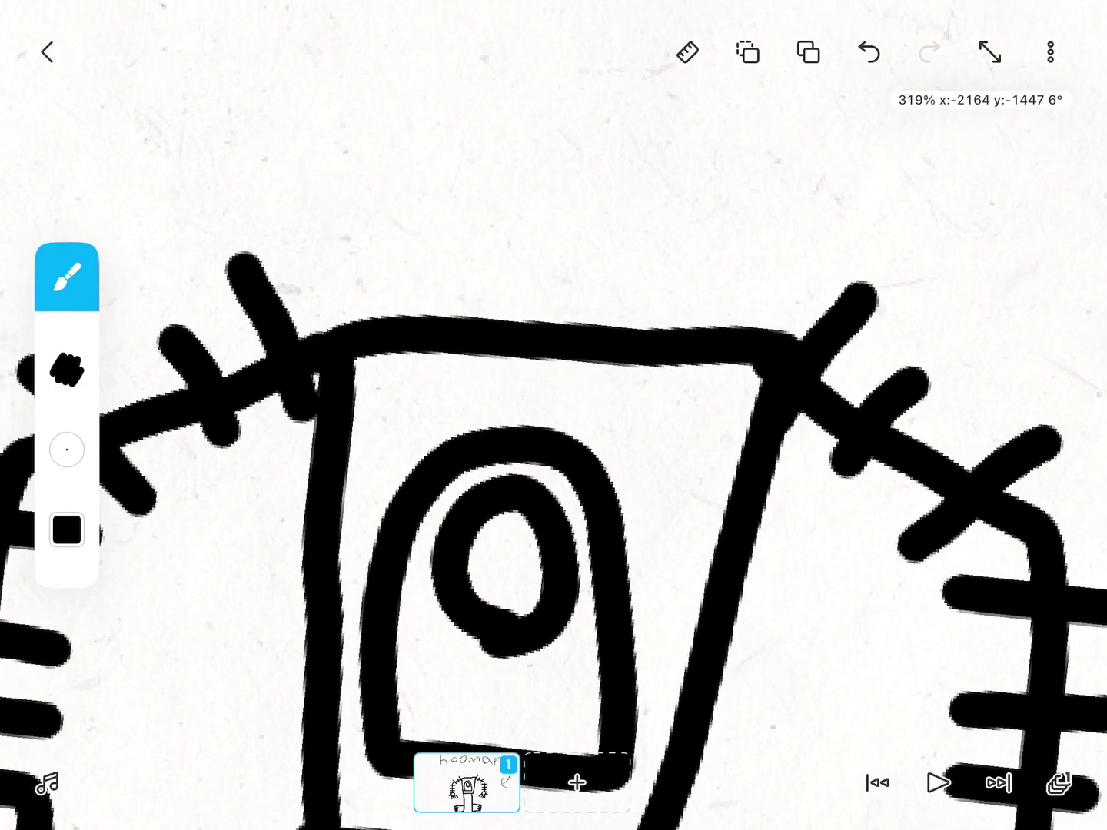
scroll(553, 389, up, 4)
Paint two filled halves forming a solid black bow tie below the torso's top edge.
mouse_move(432, 406)
mouse_down()
mouse_move(485, 511)
mouse_move(519, 406)
mouse_move(605, 537)
mouse_move(623, 407)
mouse_up()
mouse_move(416, 450)
mouse_down()
mouse_move(346, 535)
mouse_move(328, 415)
mouse_up()
drag(329, 415, 398, 407)
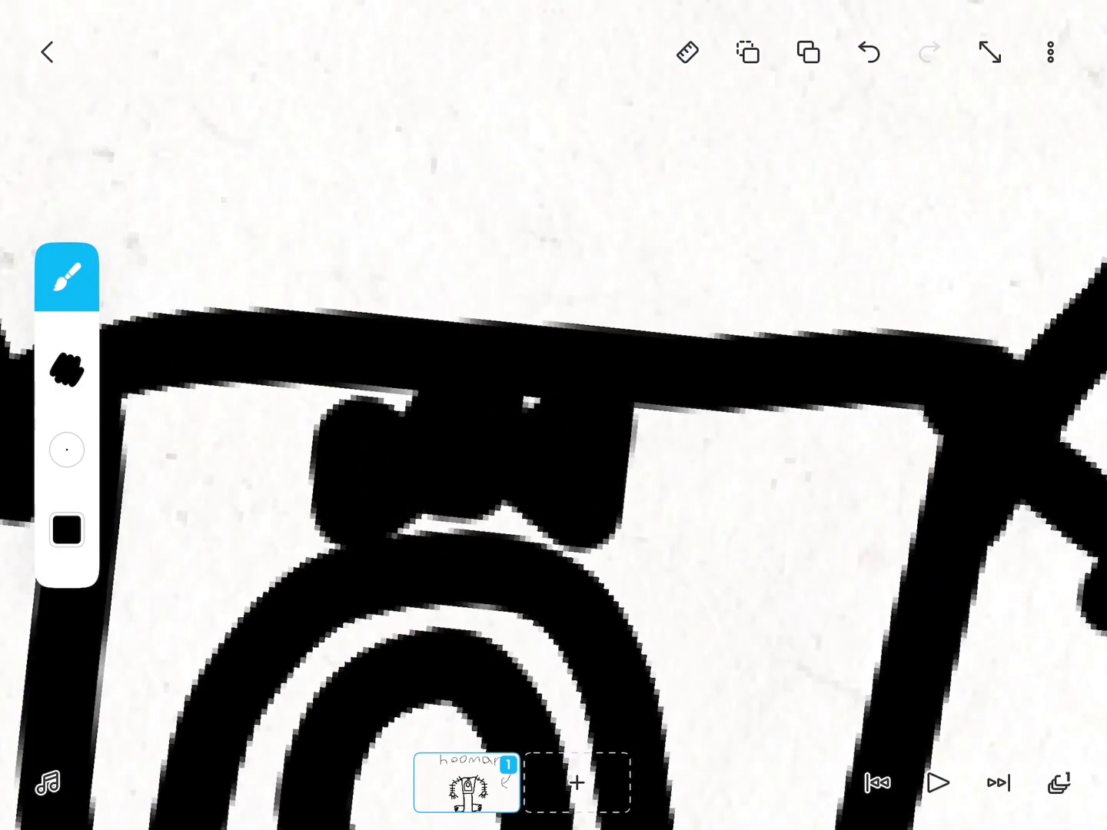
scroll(554, 415, down, 4)
scroll(553, 416, up, 2)
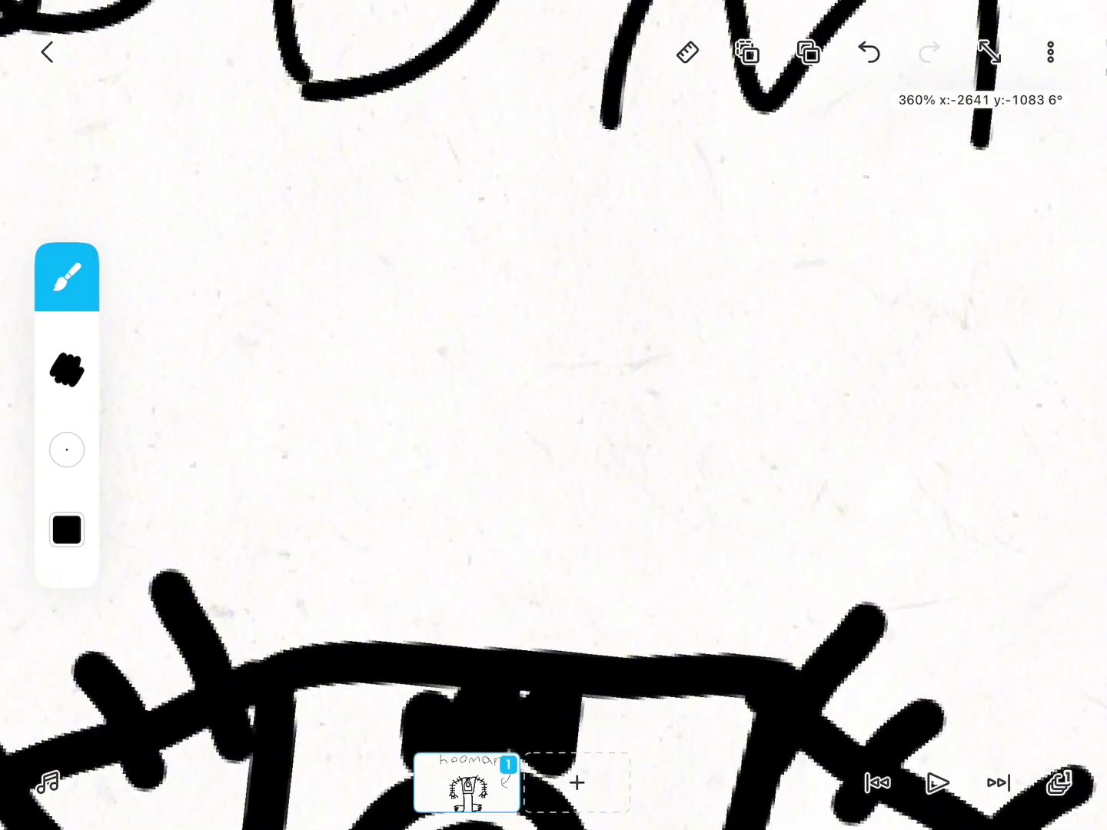
Draw a round head above the body with left and right bear ears.
drag(432, 631, 285, 432)
mouse_move(285, 432)
mouse_down()
mouse_move(398, 199)
mouse_move(743, 329)
mouse_move(484, 631)
mouse_up()
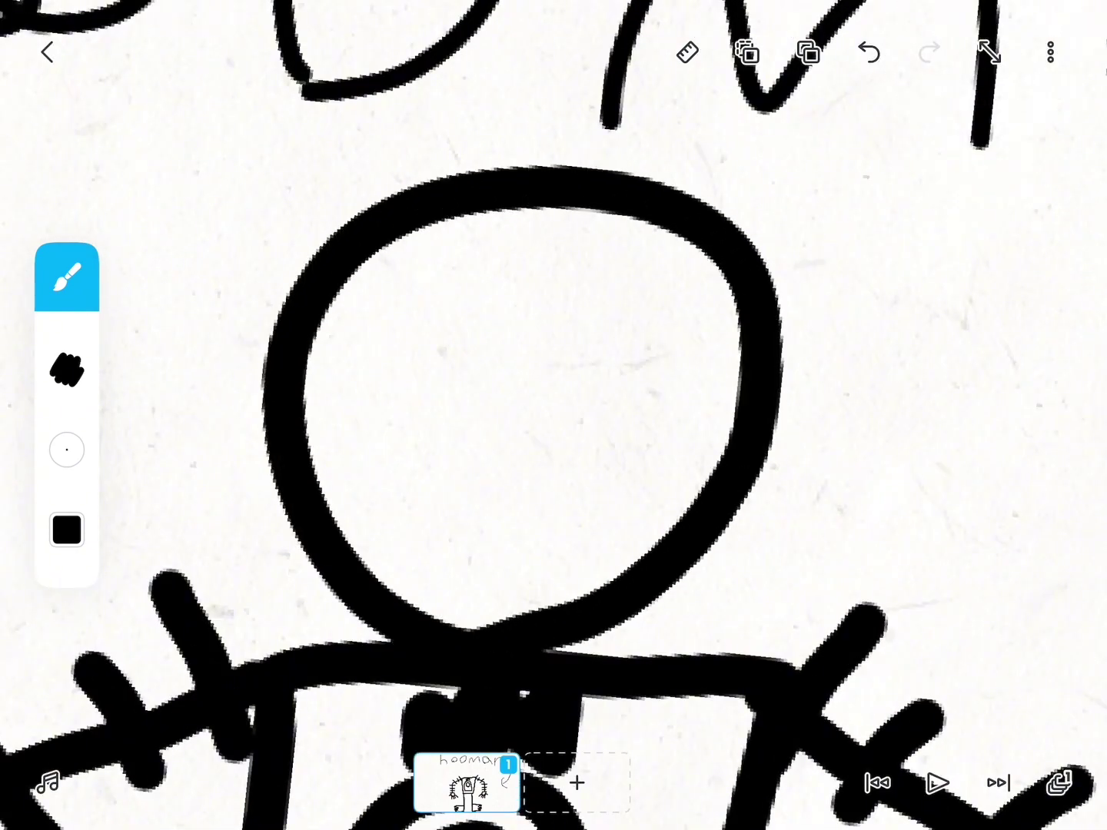
scroll(553, 415, down, 3)
scroll(553, 415, up, 4)
click(343, 512)
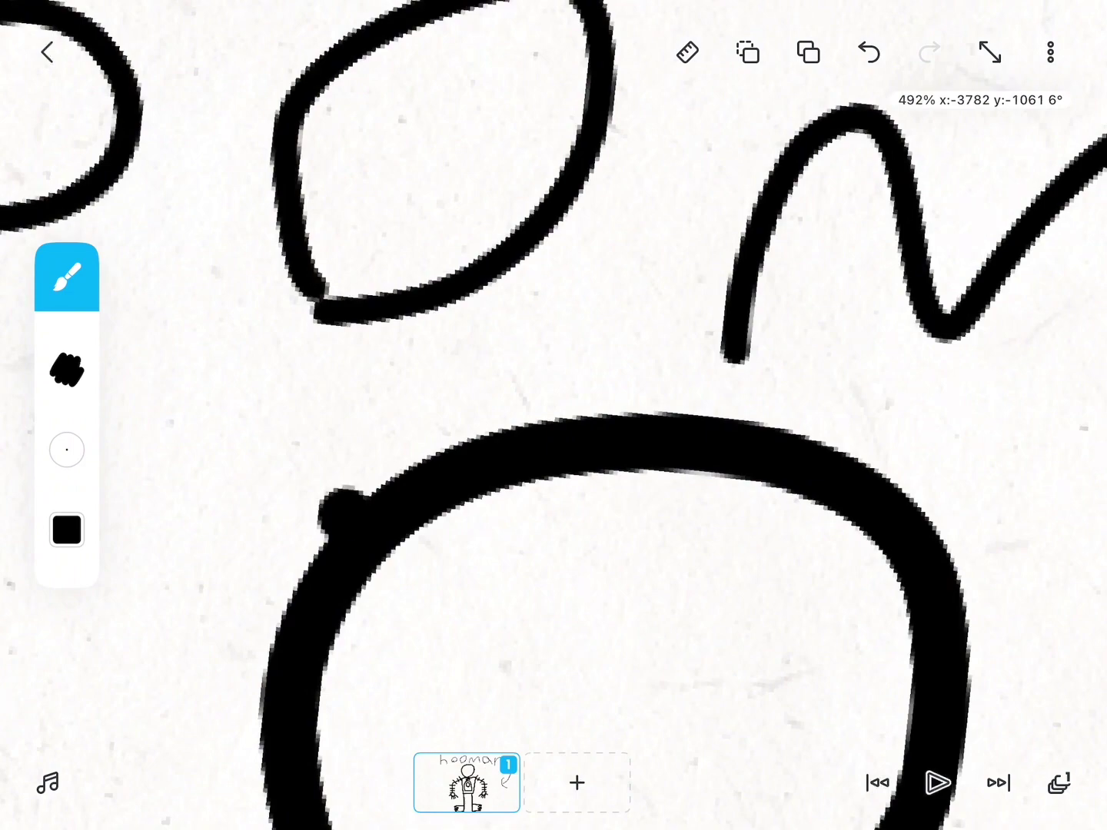
mouse_move(343, 512)
mouse_down()
mouse_move(415, 363)
mouse_move(484, 440)
mouse_up()
mouse_move(788, 432)
mouse_down()
mouse_move(952, 380)
mouse_move(961, 518)
mouse_up()
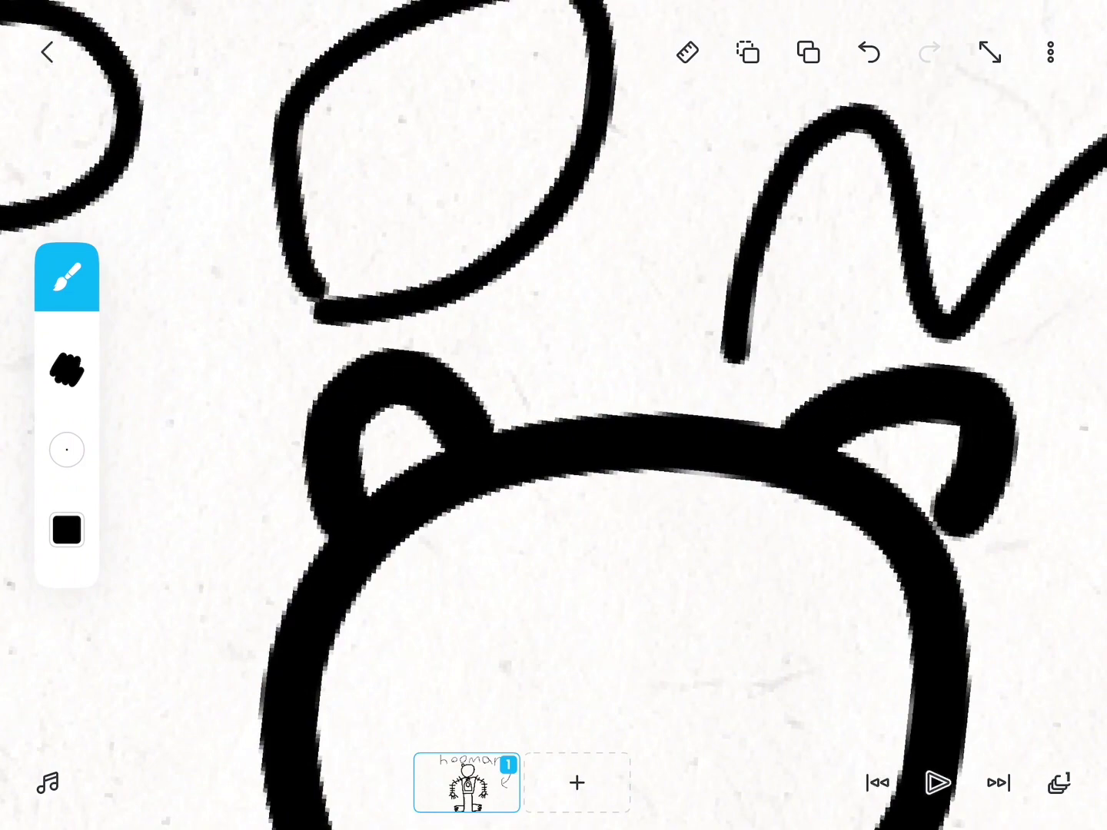
scroll(553, 416, down, 3)
scroll(553, 259, up, 3)
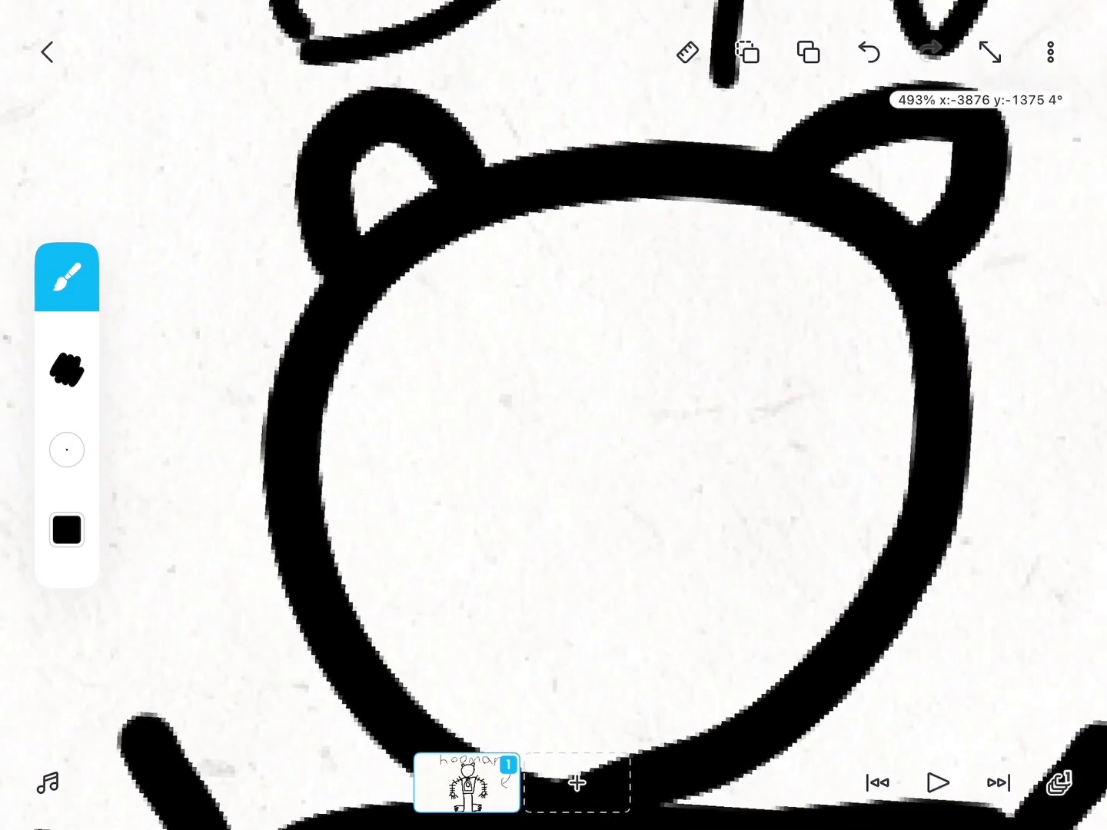
Draw two oval eyes in the head and a pupil in the left eye.
mouse_move(467, 510)
mouse_down()
mouse_move(432, 329)
mouse_move(485, 519)
mouse_up()
mouse_move(691, 484)
mouse_down()
mouse_move(683, 260)
mouse_move(830, 416)
mouse_move(710, 519)
mouse_up()
mouse_move(484, 355)
mouse_down()
mouse_move(494, 407)
mouse_move(594, 397)
mouse_up()
Undo the oversized pupil, thin the brush, and dot small pupils in both eyes.
click(869, 52)
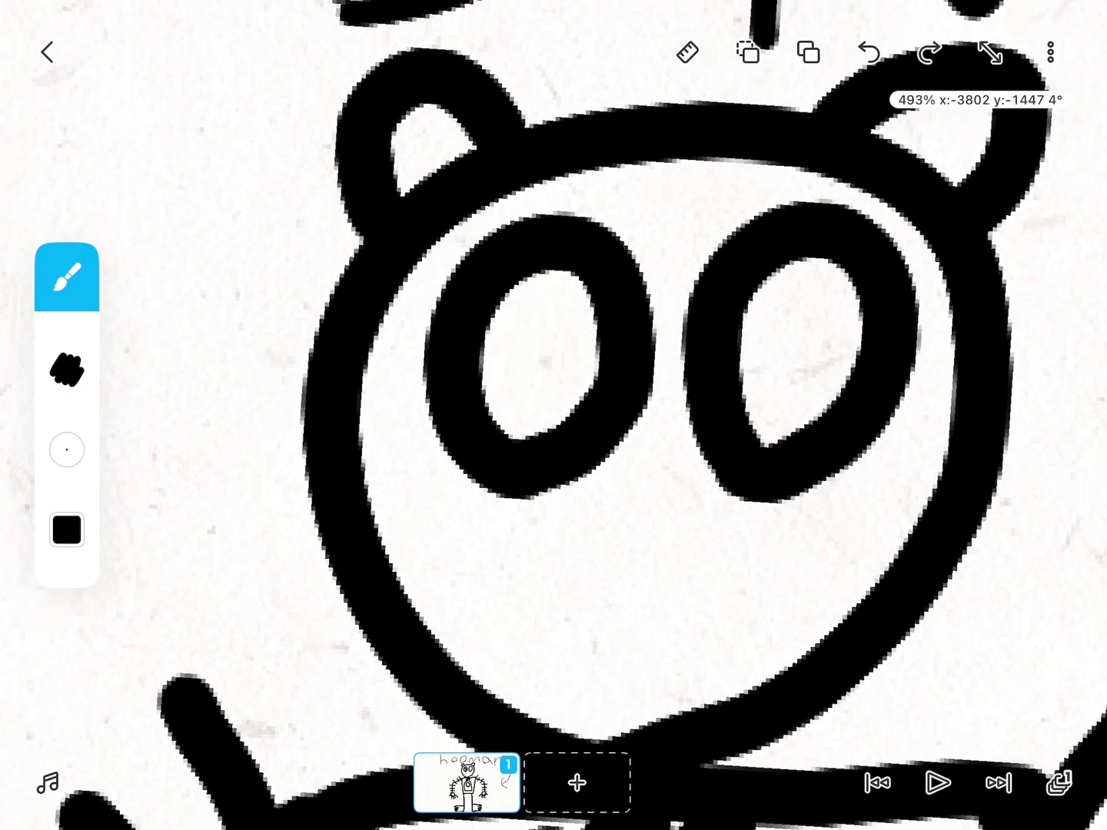
click(67, 449)
drag(152, 433, 152, 468)
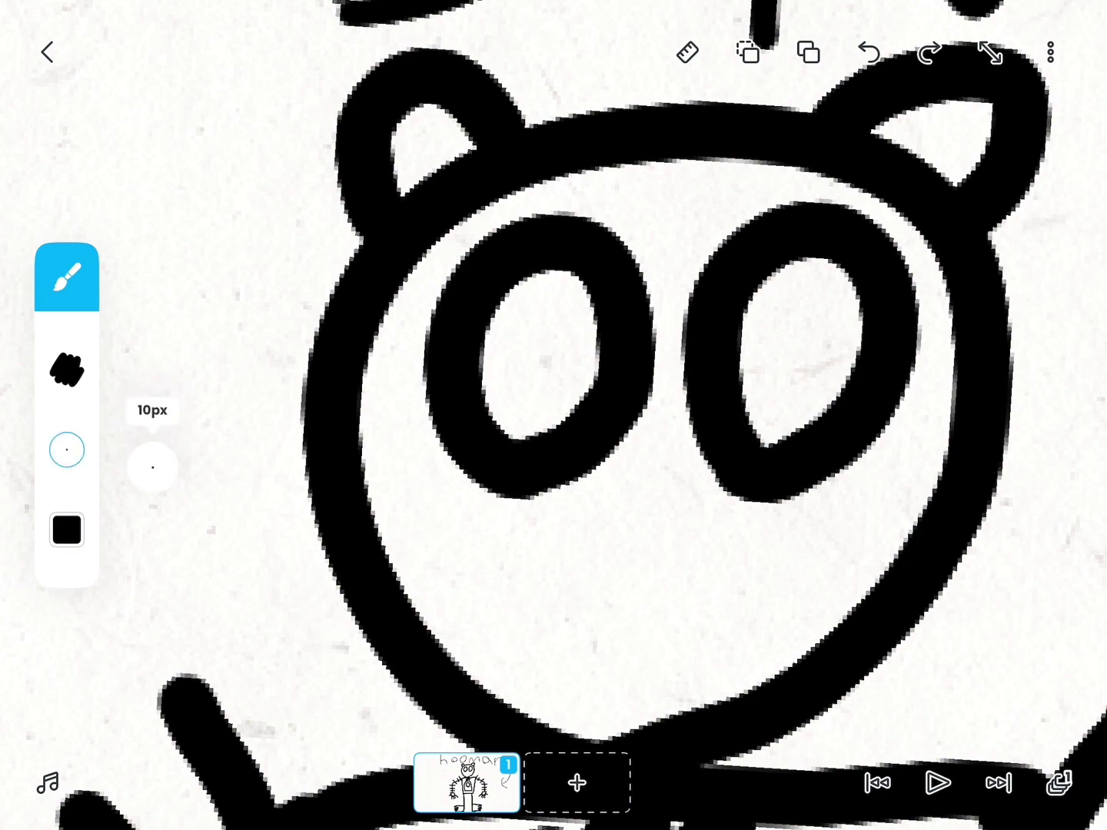
click(553, 605)
click(533, 350)
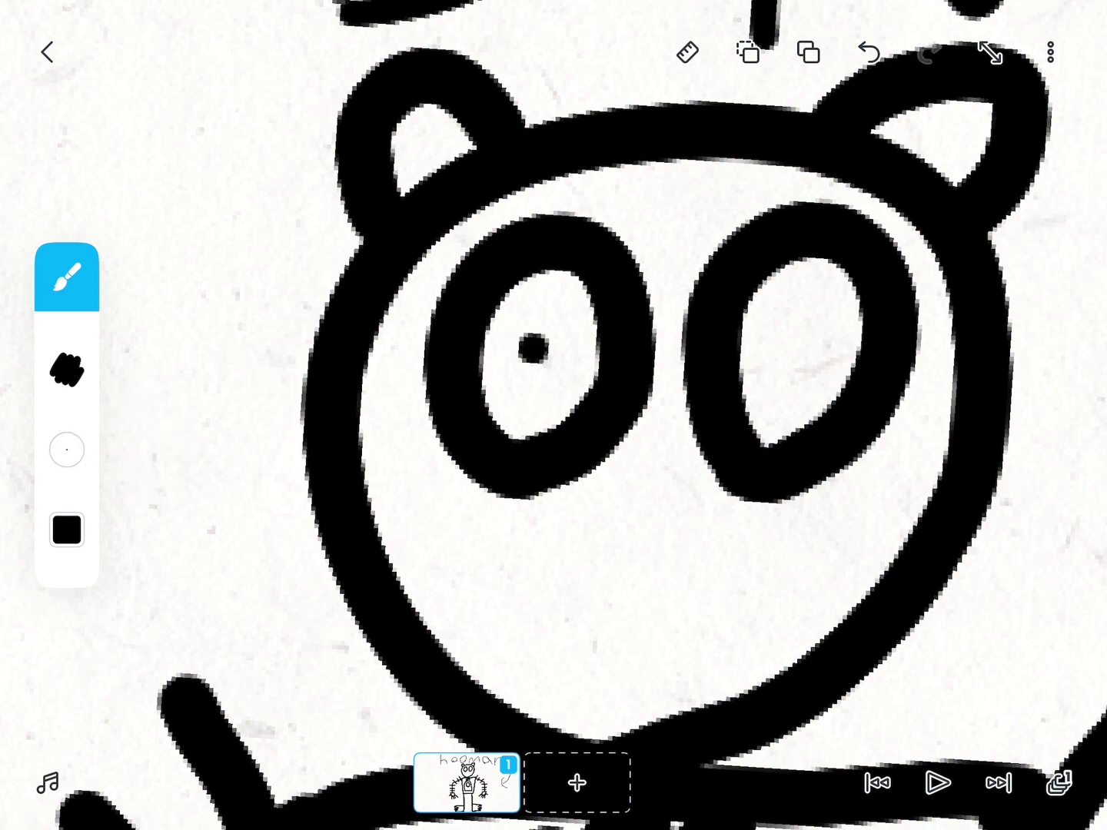
click(798, 346)
scroll(553, 416, down, 5)
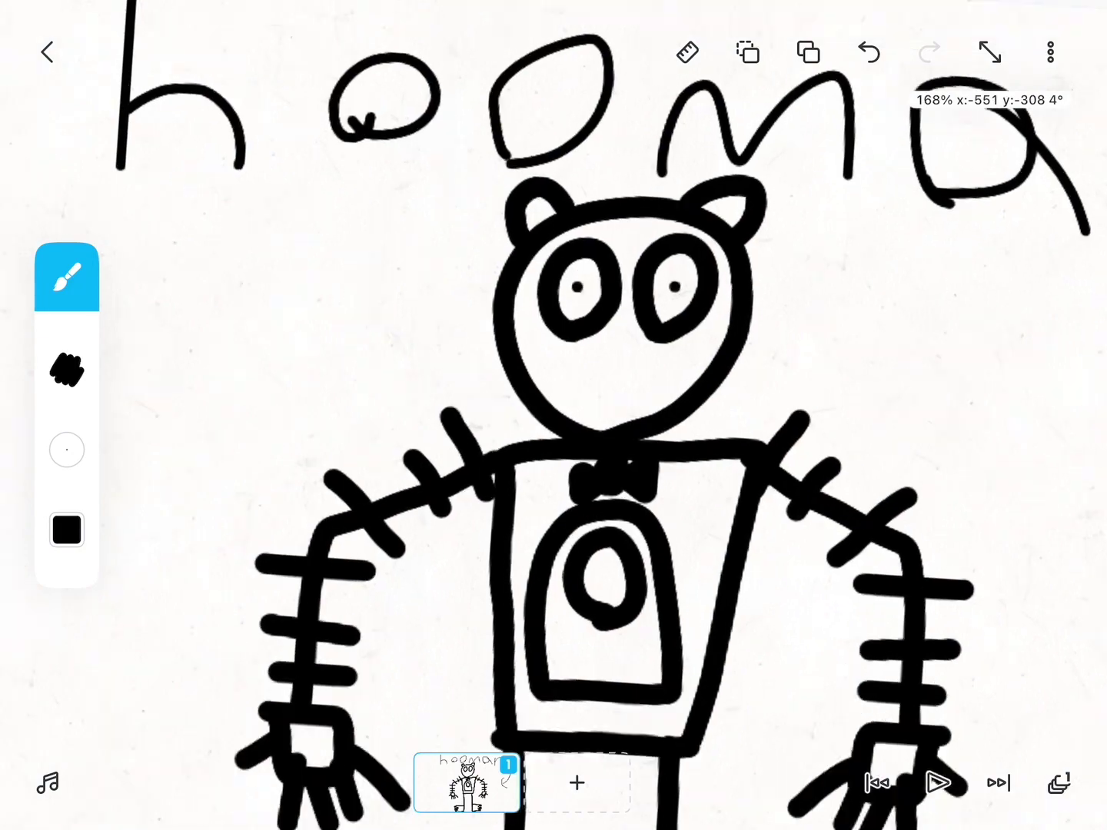
scroll(554, 416, up, 5)
Draw a straight horizontal mouth line across the face below the eyes.
click(753, 234)
scroll(554, 286, up, 5)
scroll(554, 285, down, 3)
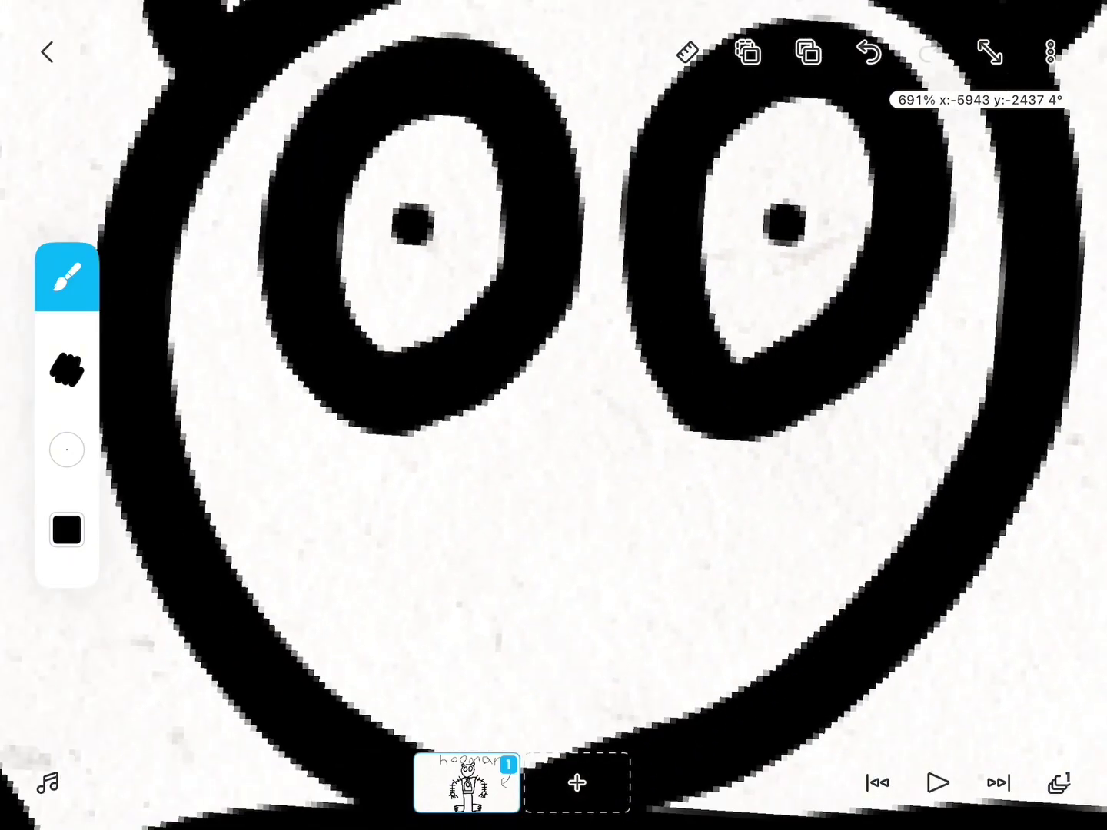
drag(446, 465, 868, 471)
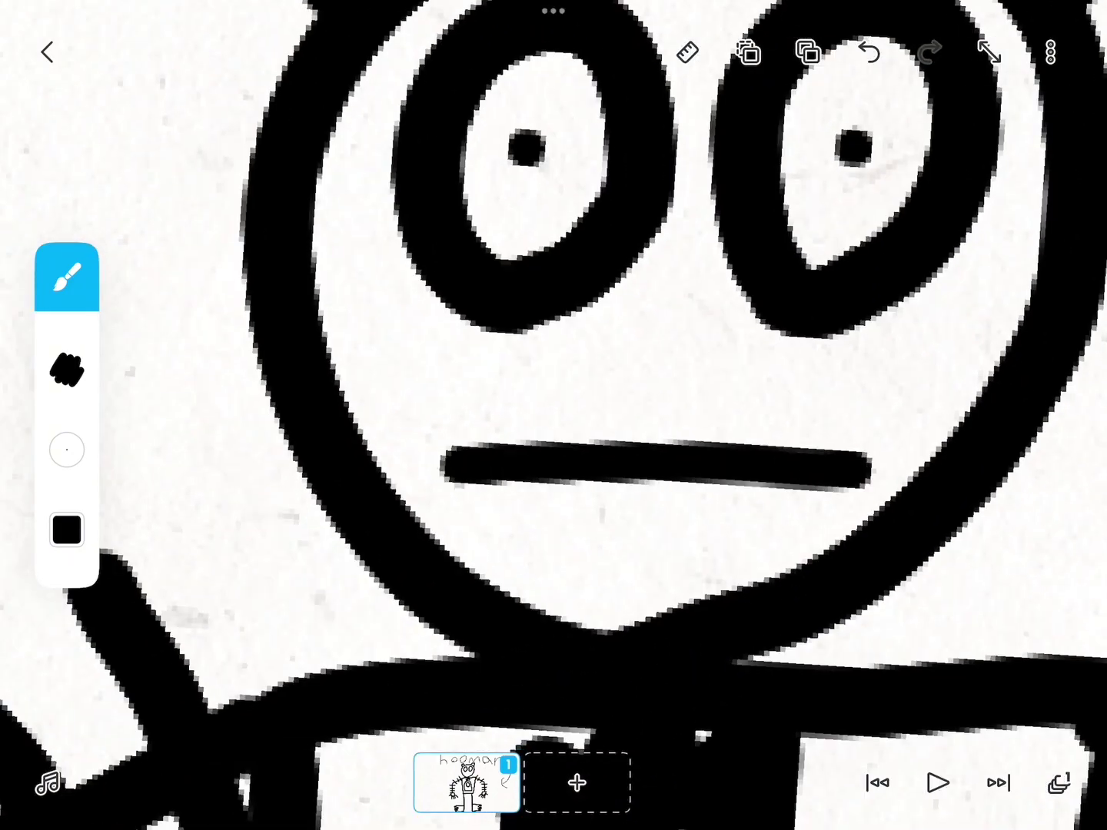
scroll(553, 416, down, 8)
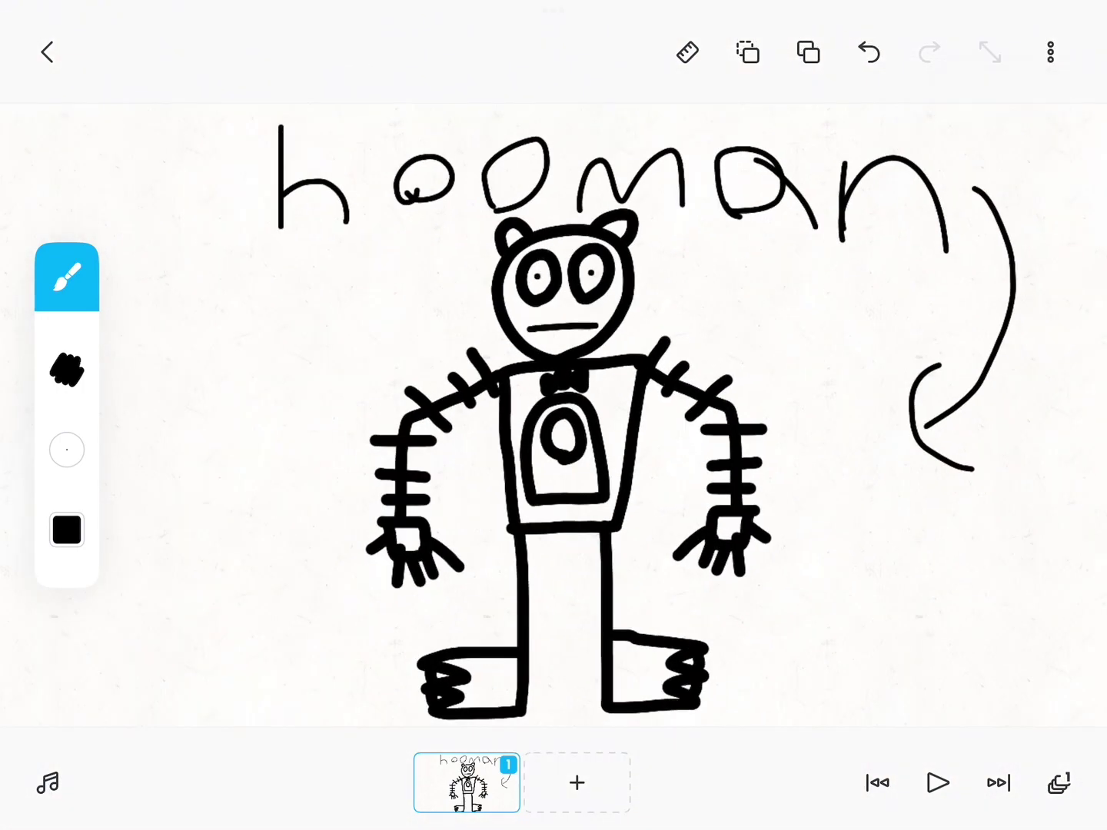
Doodle two short eye marks and a D-shaped mouth left of the robot.
drag(209, 399, 192, 369)
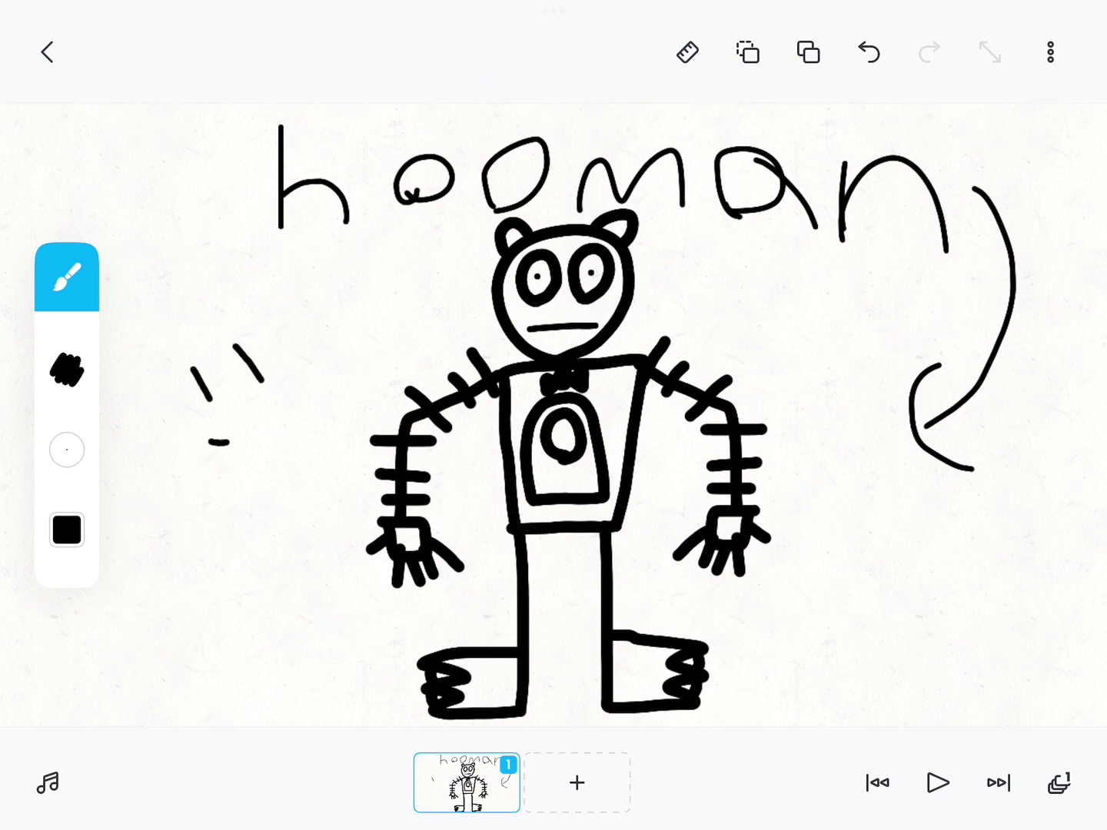
mouse_move(226, 443)
mouse_down()
mouse_move(303, 407)
mouse_move(227, 445)
mouse_up()
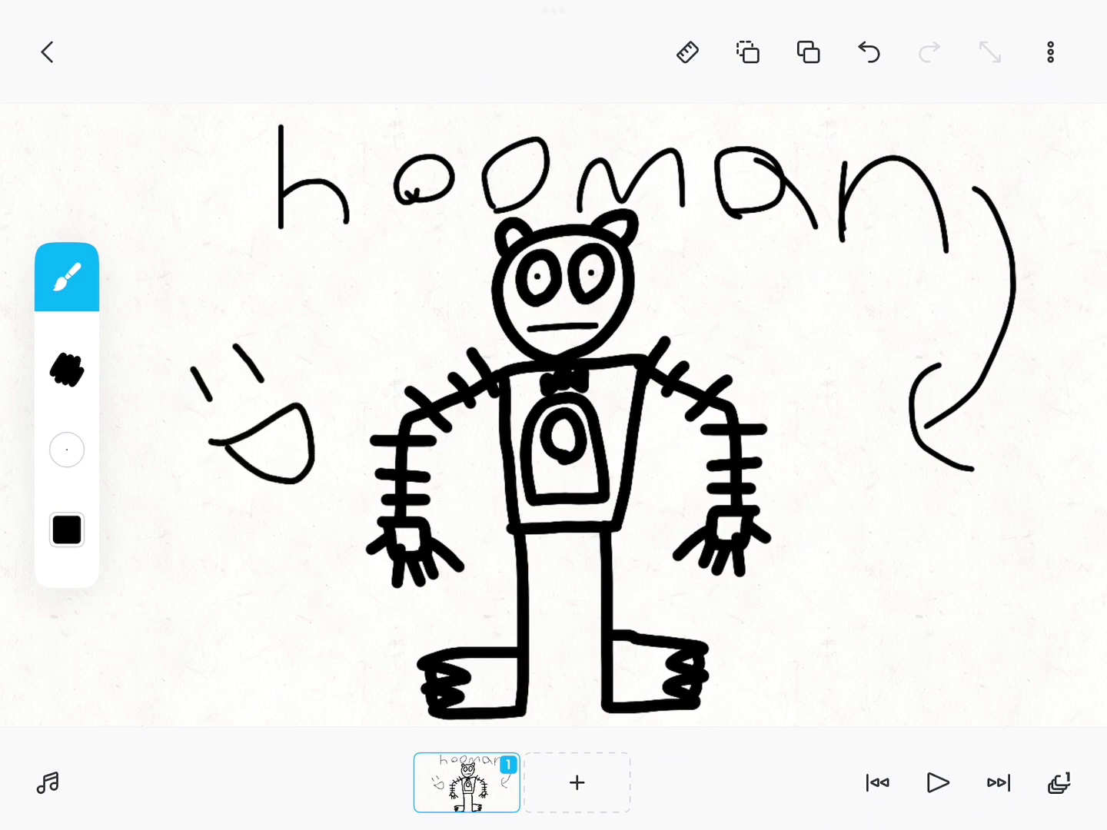